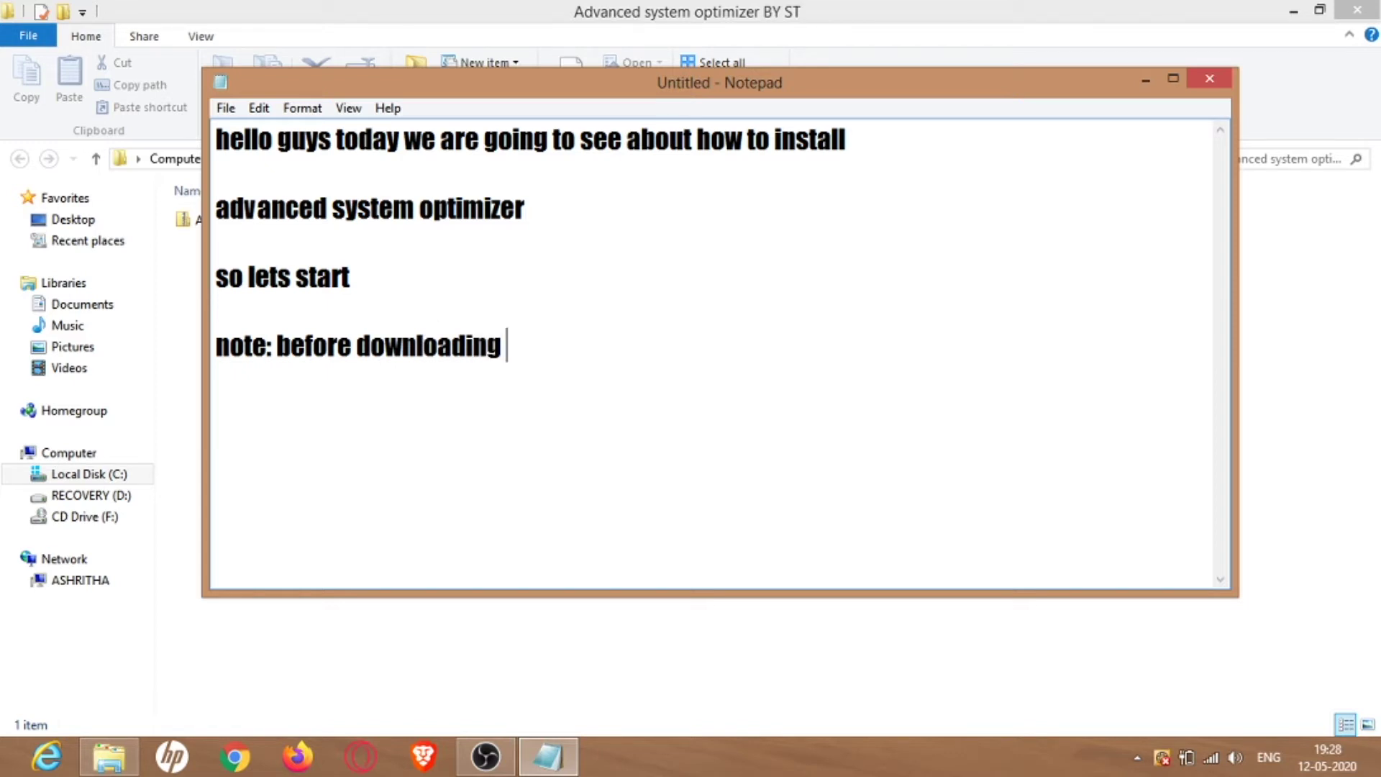
# Complete the note line with "turn off your antivirus but its 100% safe" and minimize the note window.
pyautogui.write('turn off y')
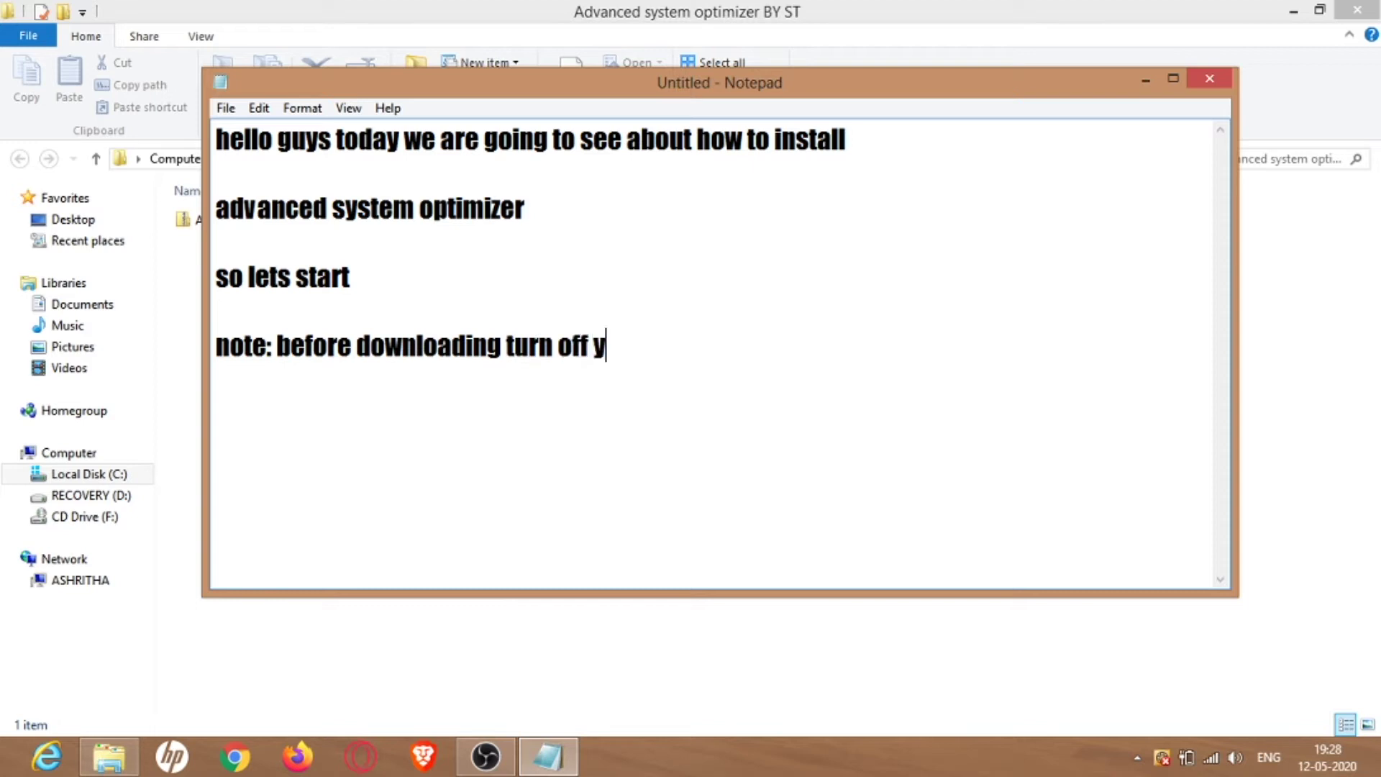
pyautogui.write('our antivirus')
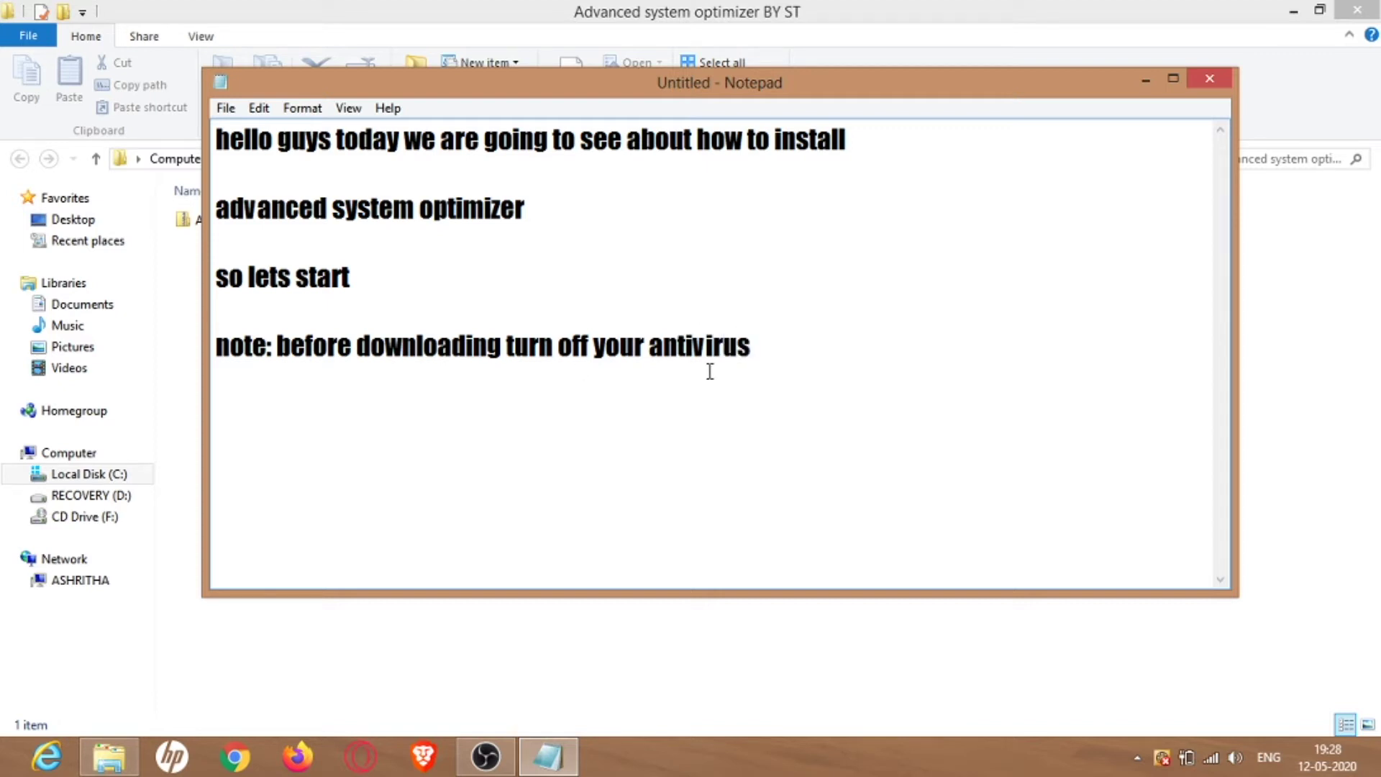
pyautogui.write(' but its ')
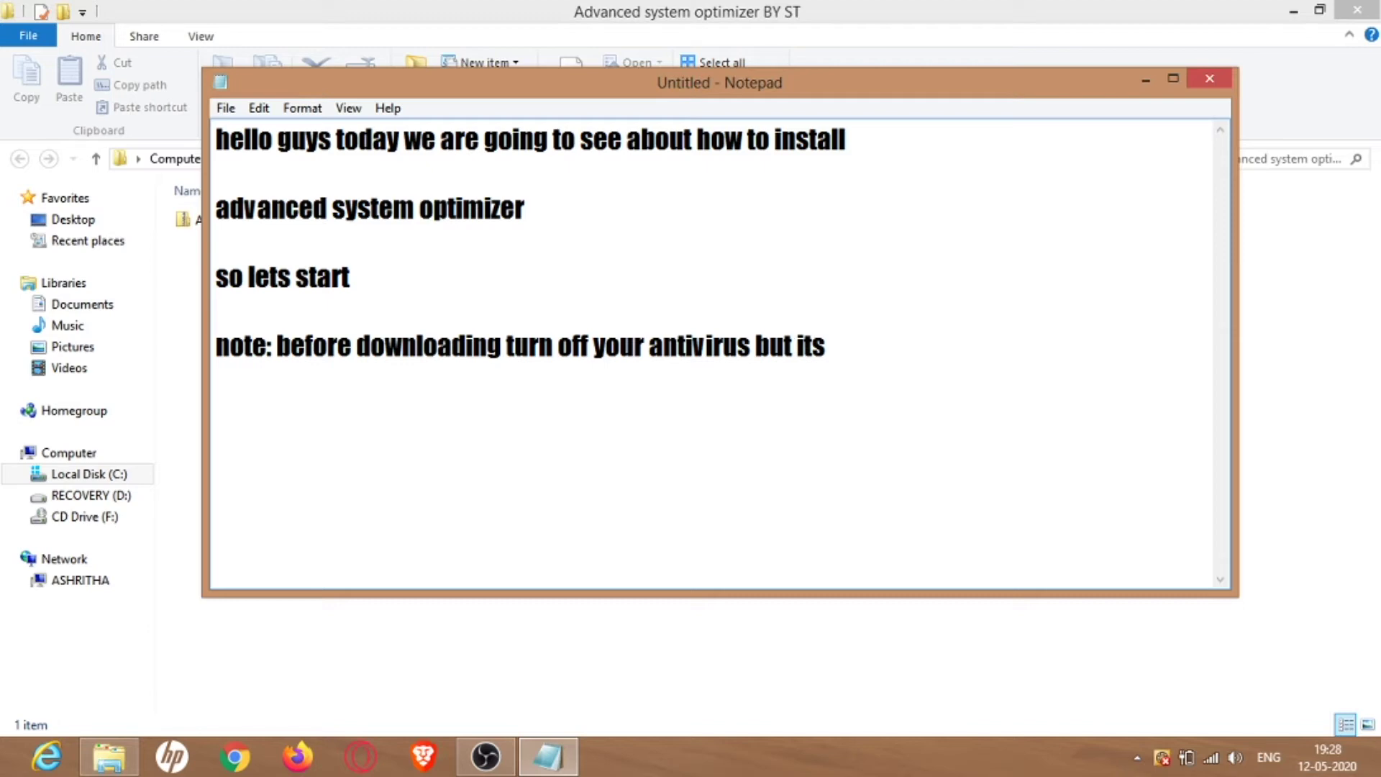
pyautogui.write('100')
pyautogui.write('% safe')
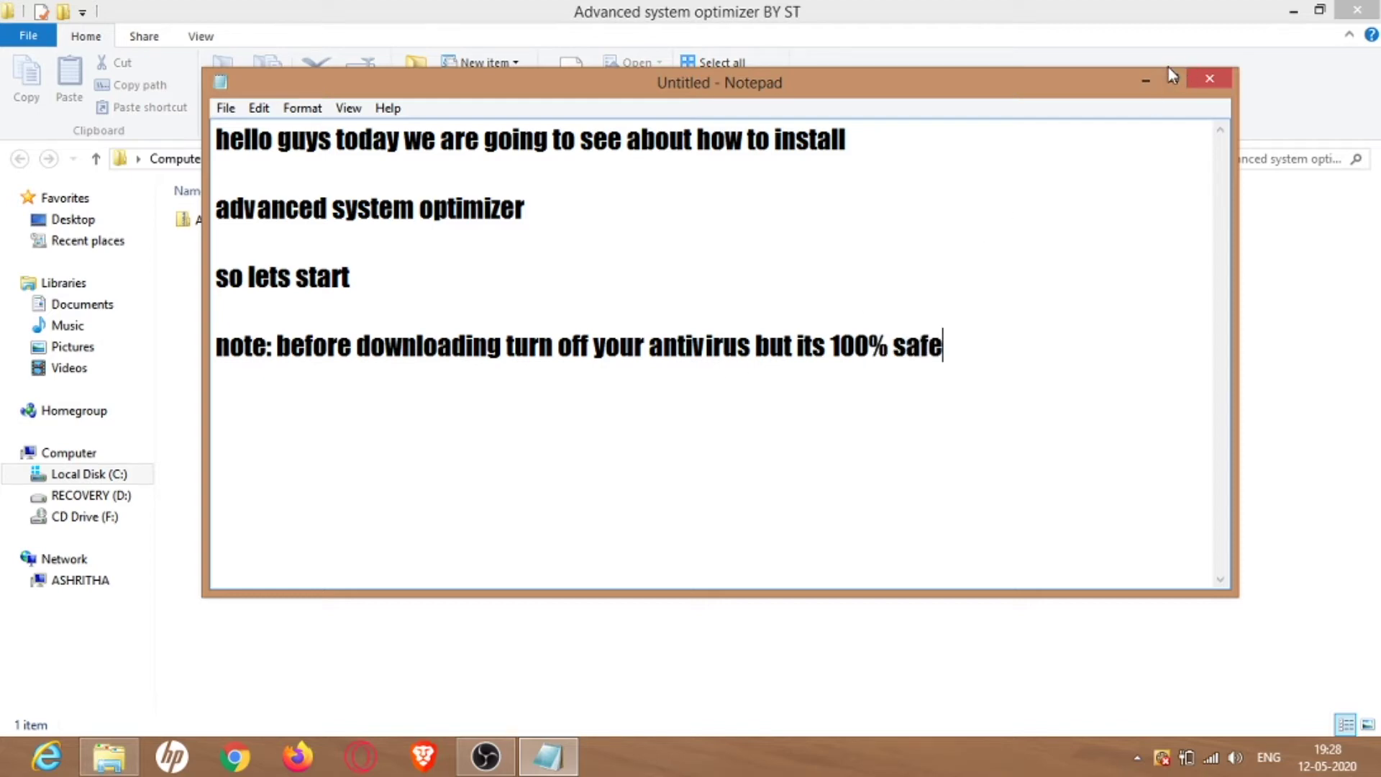
pyautogui.click(1145, 82)
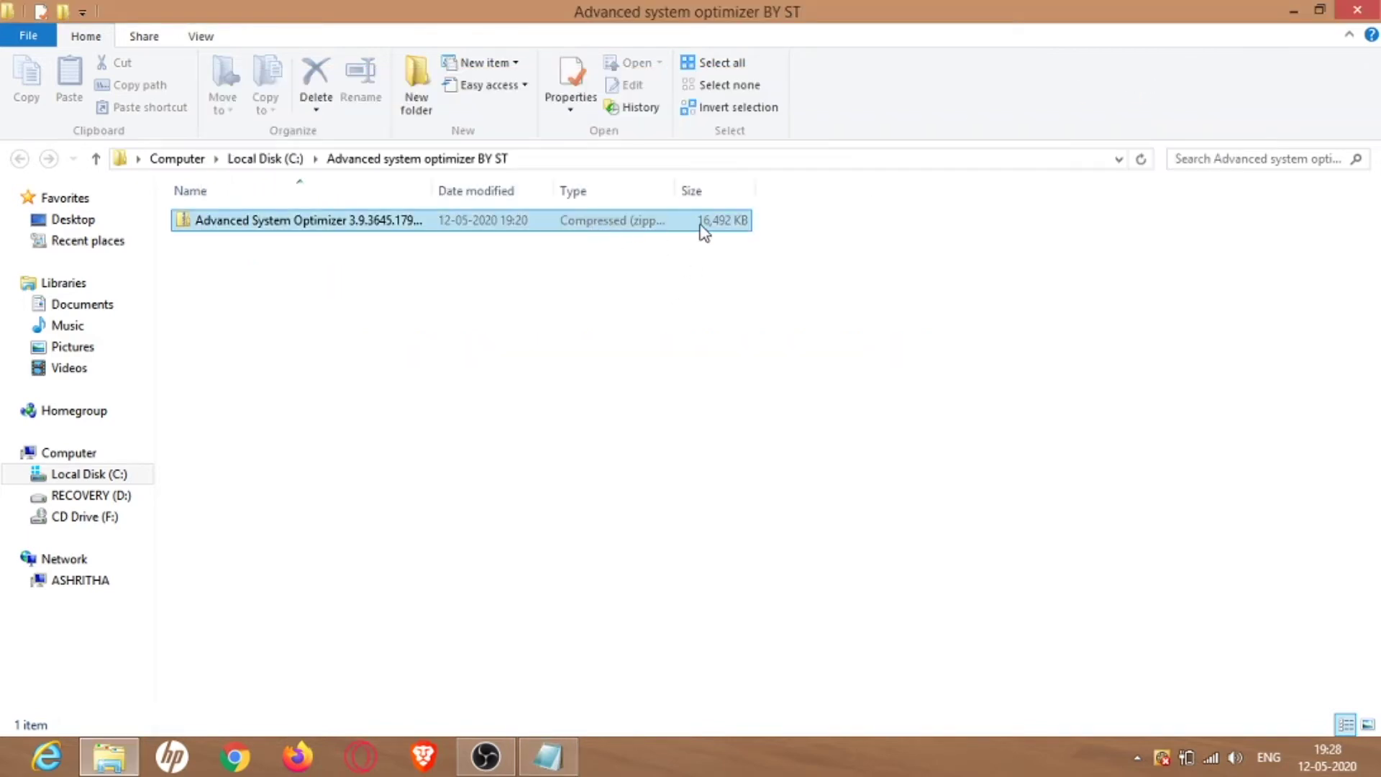
# Extract the Advanced System Optimizer 3.9.3645.17962 archive into the current folder and open the extracted folder.
pyautogui.click(595, 224)
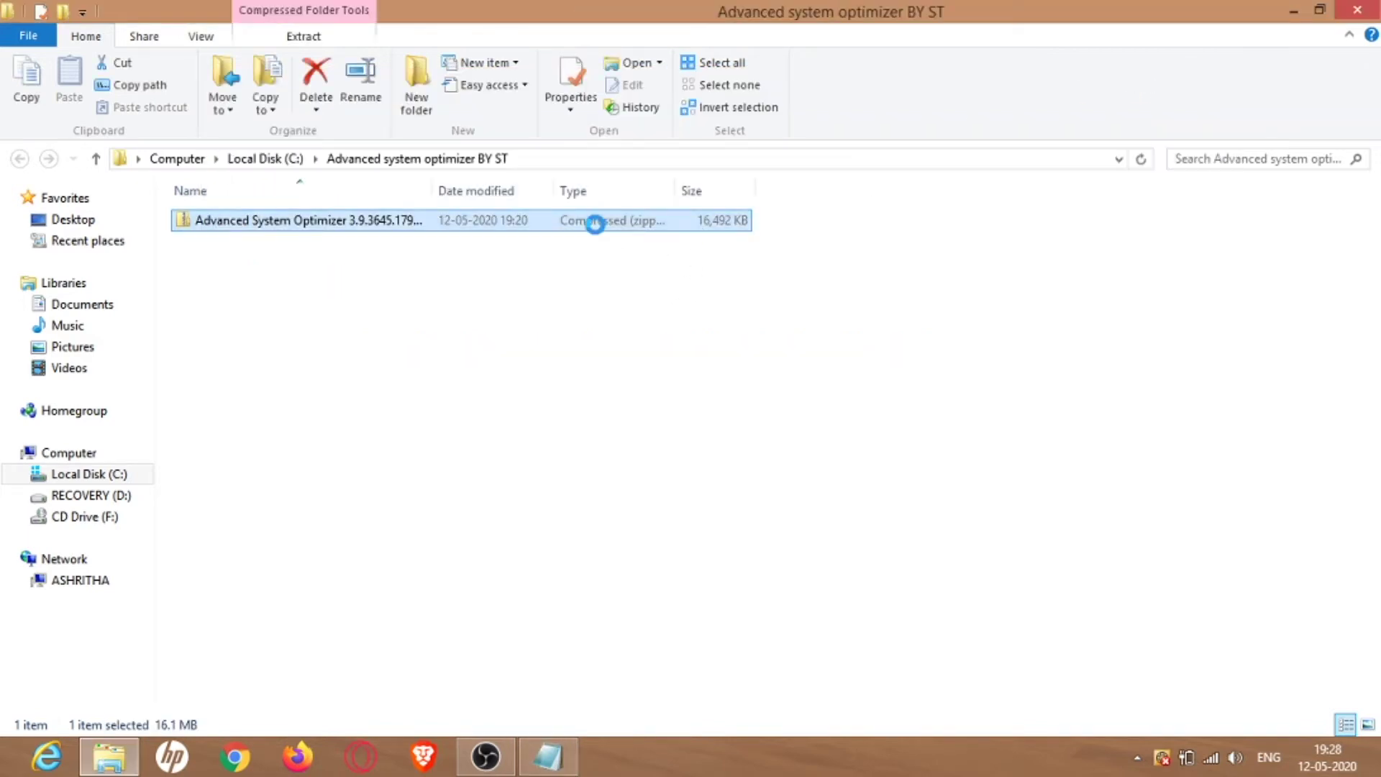
pyautogui.rightClick(595, 225)
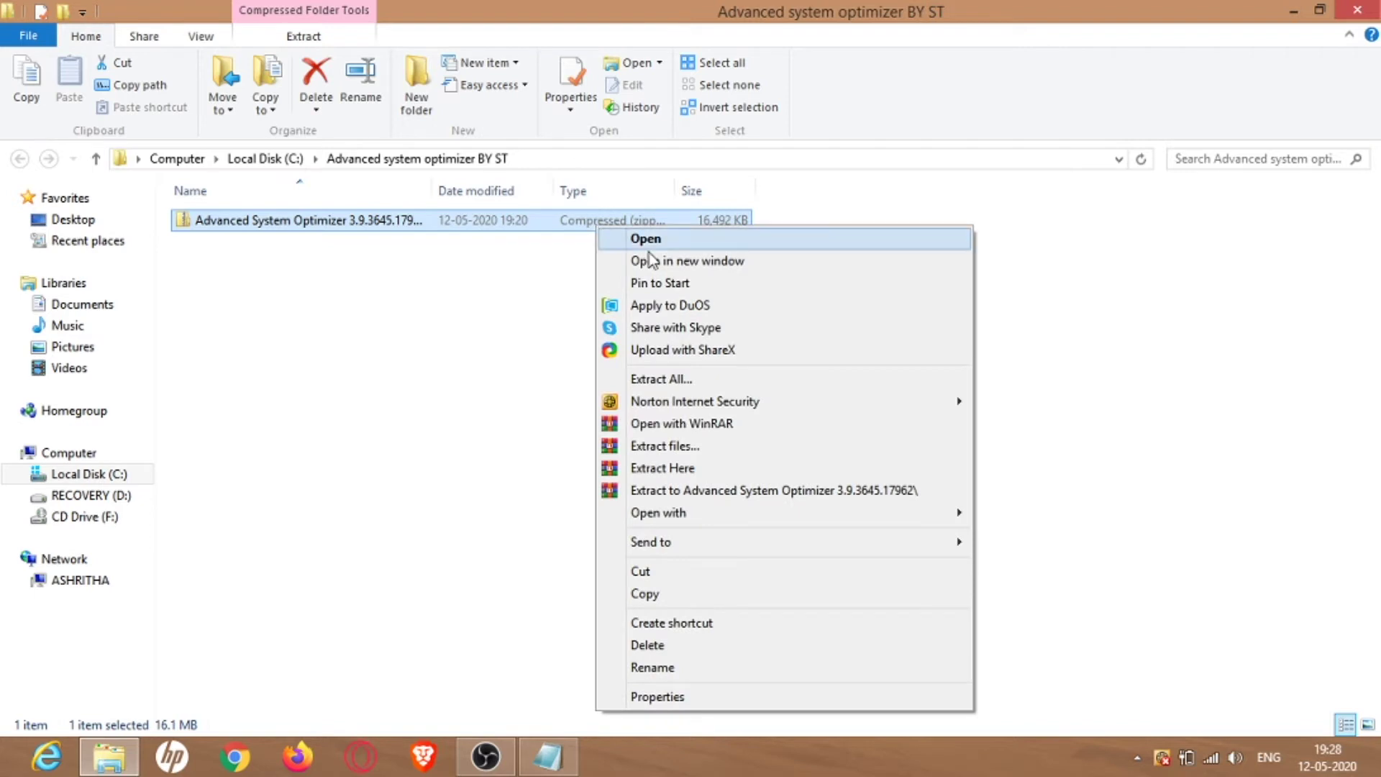
pyautogui.click(642, 469)
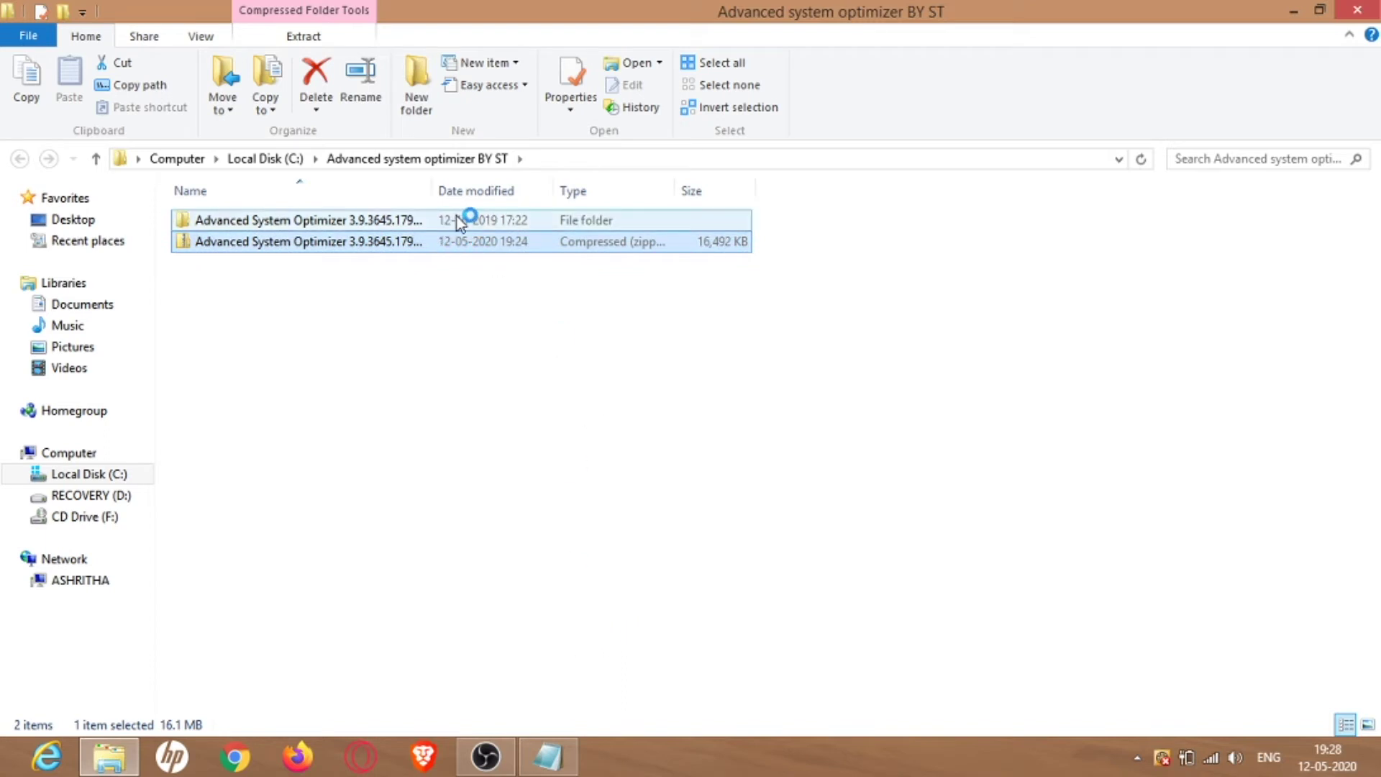
pyautogui.doubleClick(430, 222)
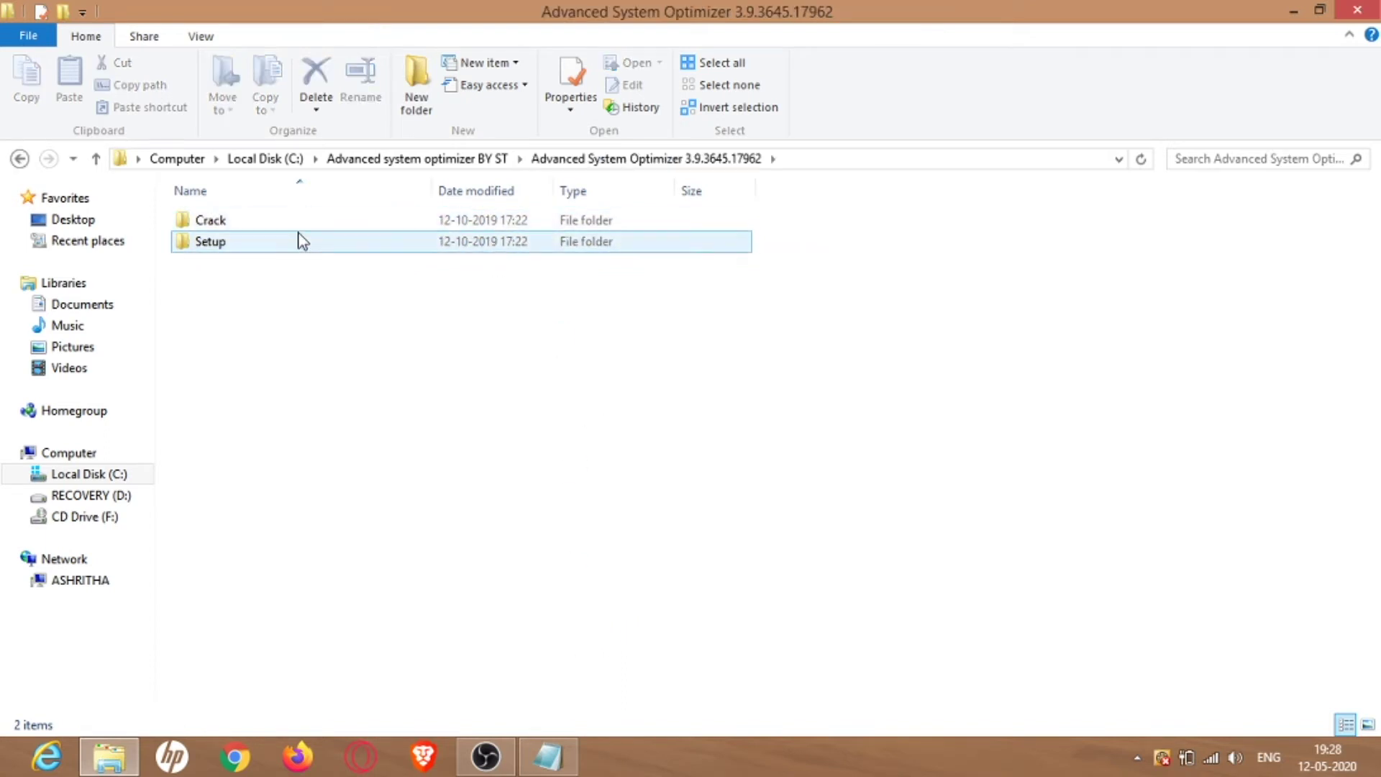
# View the contents of the Setup folder and return to the parent folder.
pyautogui.click(316, 249)
pyautogui.doubleClick(317, 249)
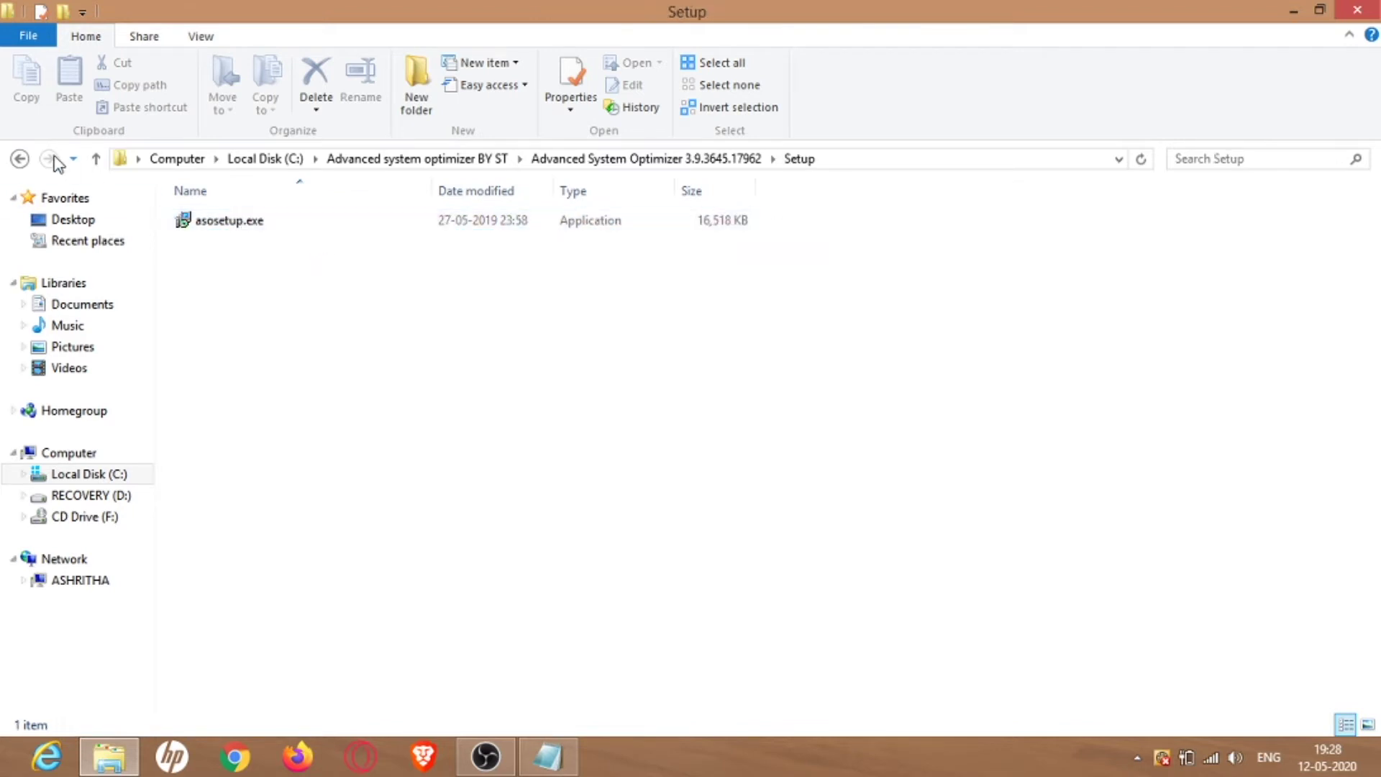
pyautogui.click(22, 159)
# Open Instruction.txt in the Crack folder, read through its numbered instructions and minimize the file.
pyautogui.doubleClick(229, 217)
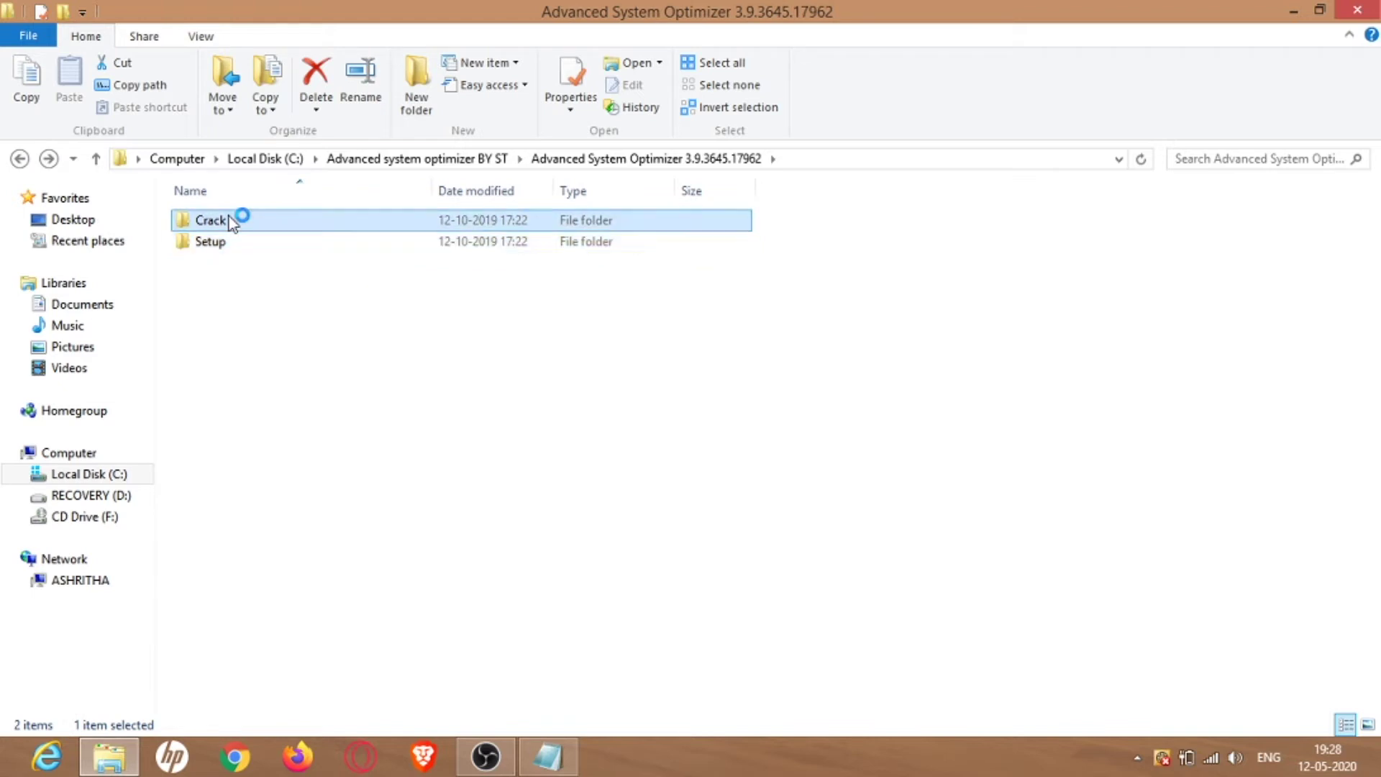
pyautogui.doubleClick(308, 263)
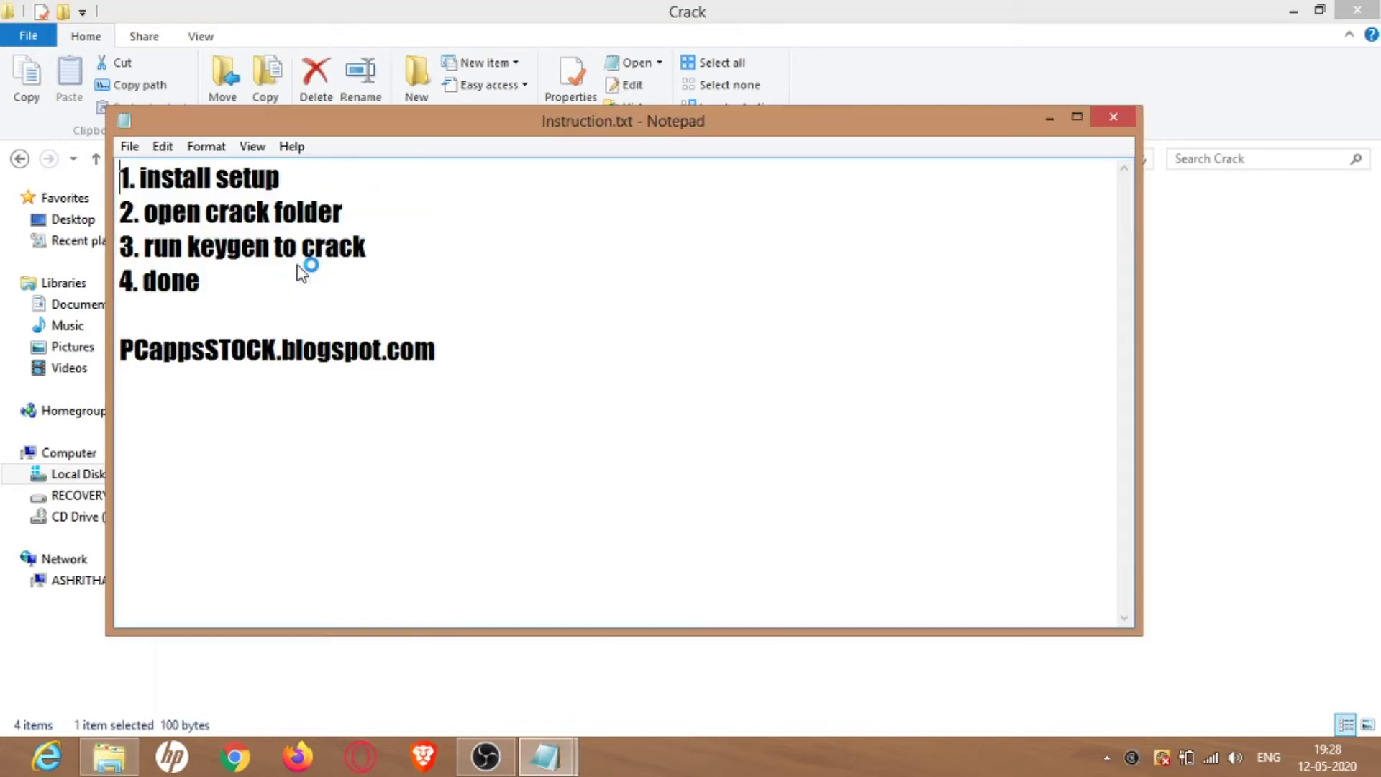
pyautogui.moveTo(137, 179); pyautogui.dragTo(281, 181)
pyautogui.moveTo(187, 212); pyautogui.dragTo(335, 214)
pyautogui.moveTo(148, 235); pyautogui.dragTo(358, 237)
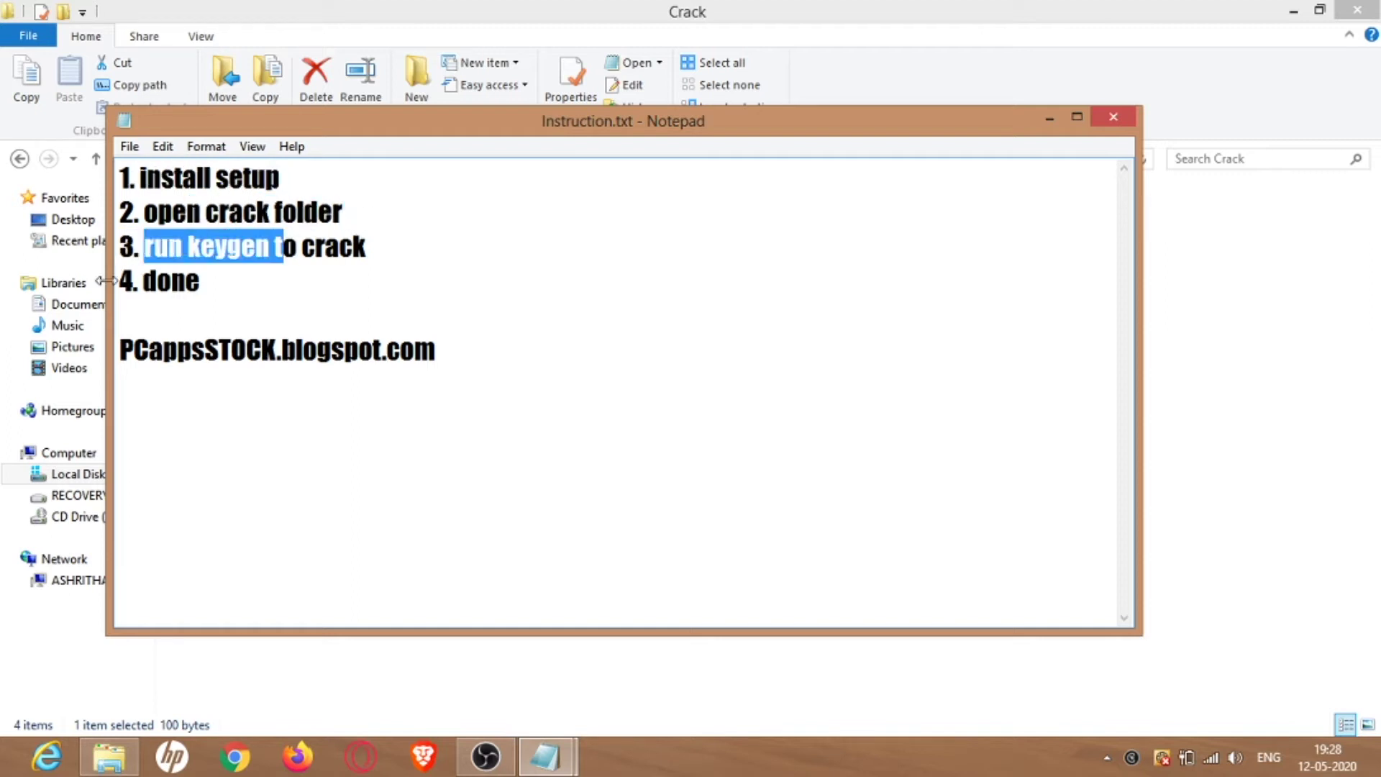
pyautogui.moveTo(144, 287); pyautogui.dragTo(235, 282)
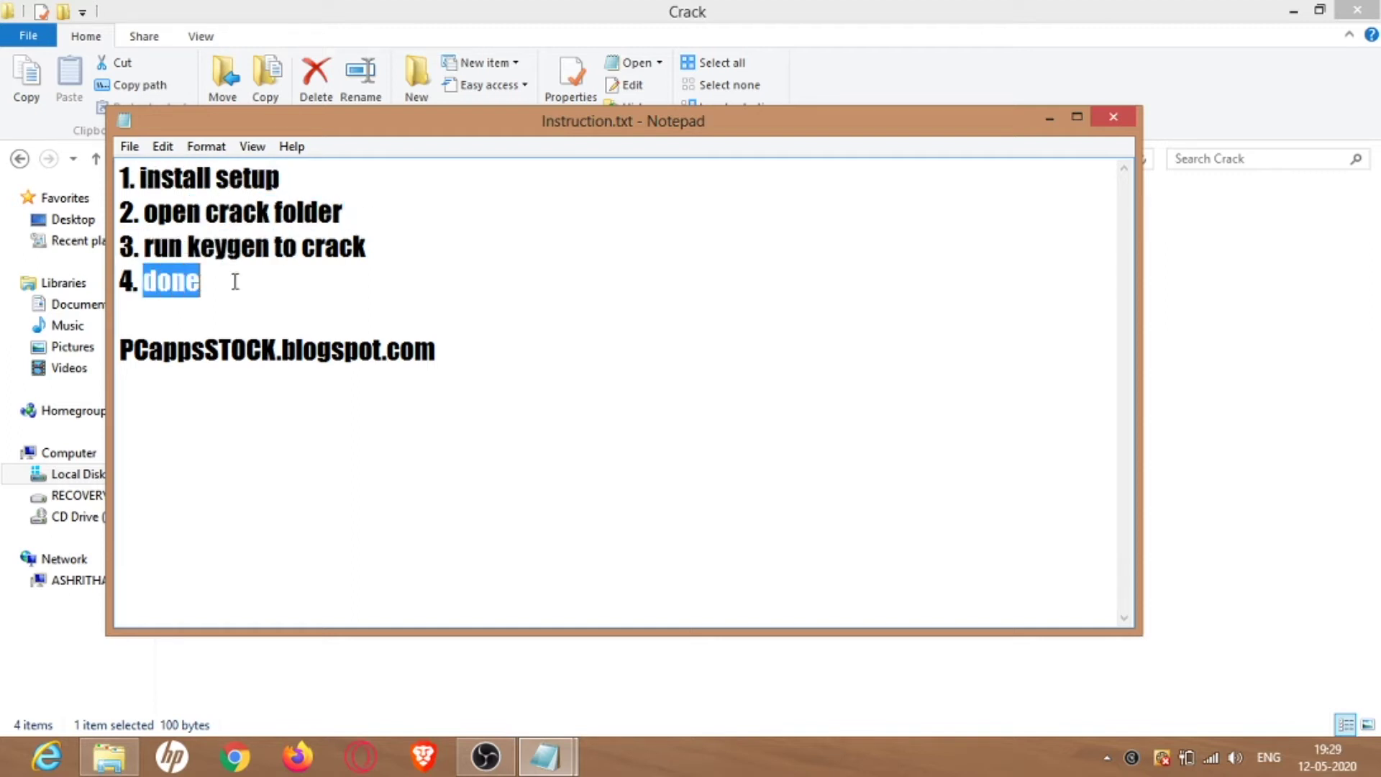
pyautogui.click(1058, 122)
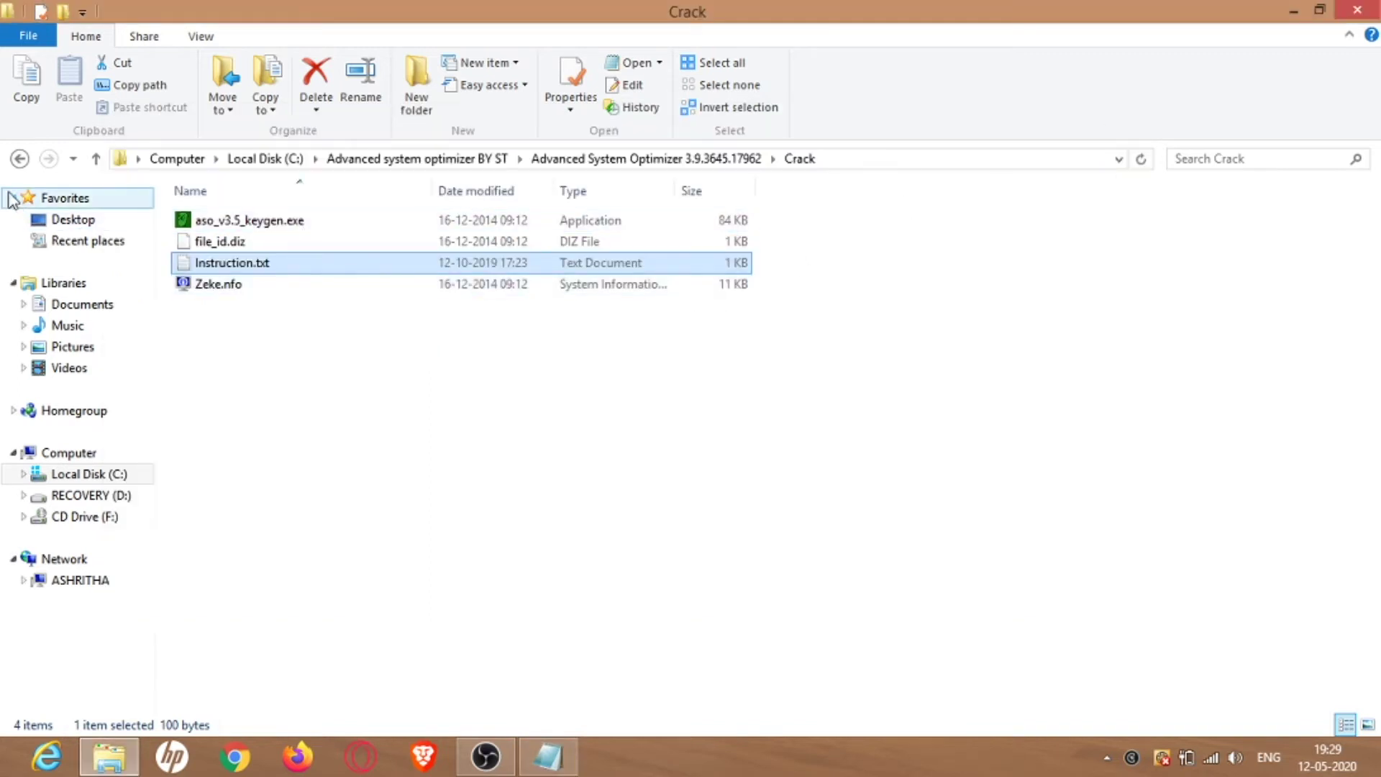
# Run asosetup.exe from the Setup folder and proceed with the Advanced System Optimizer installation.
pyautogui.click(20, 159)
pyautogui.doubleClick(280, 243)
pyautogui.click(302, 219)
pyautogui.doubleClick(302, 220)
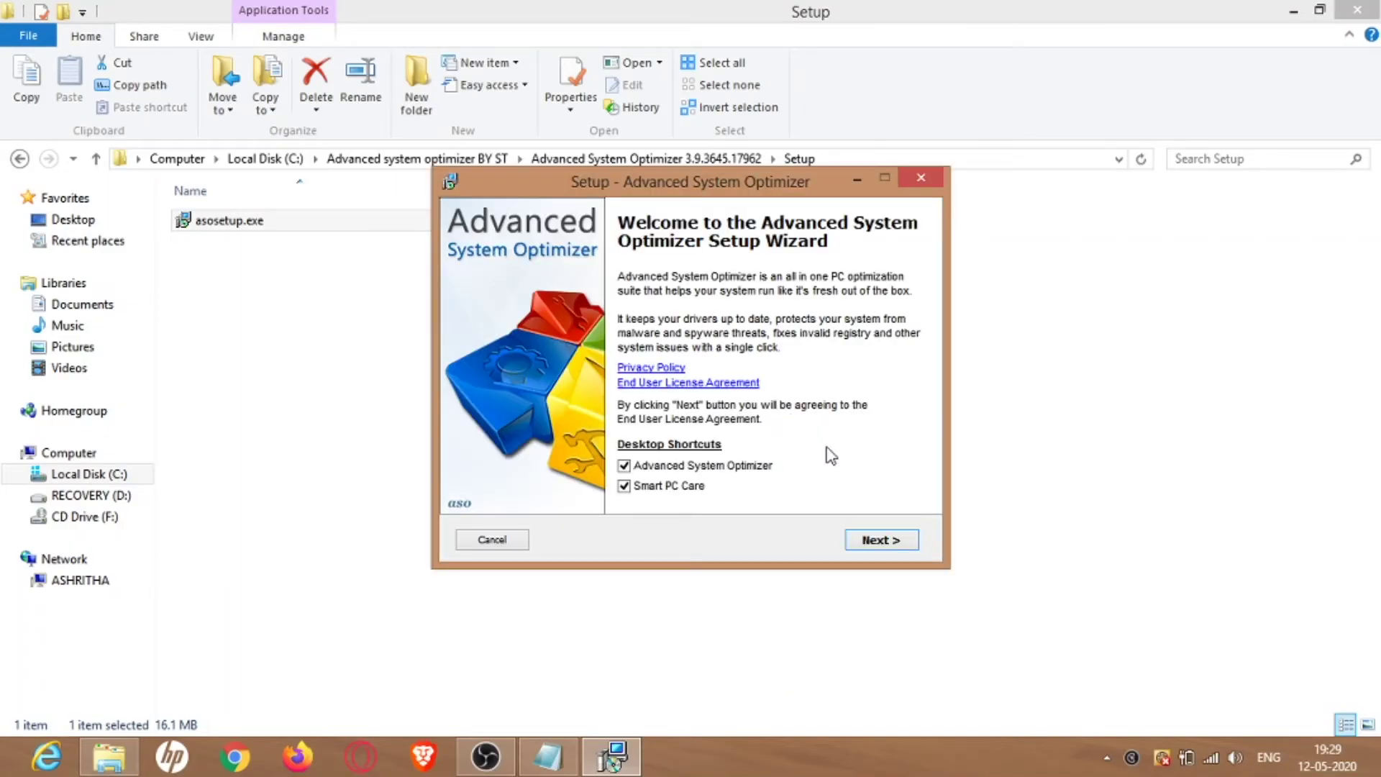
pyautogui.click(624, 486)
pyautogui.click(867, 548)
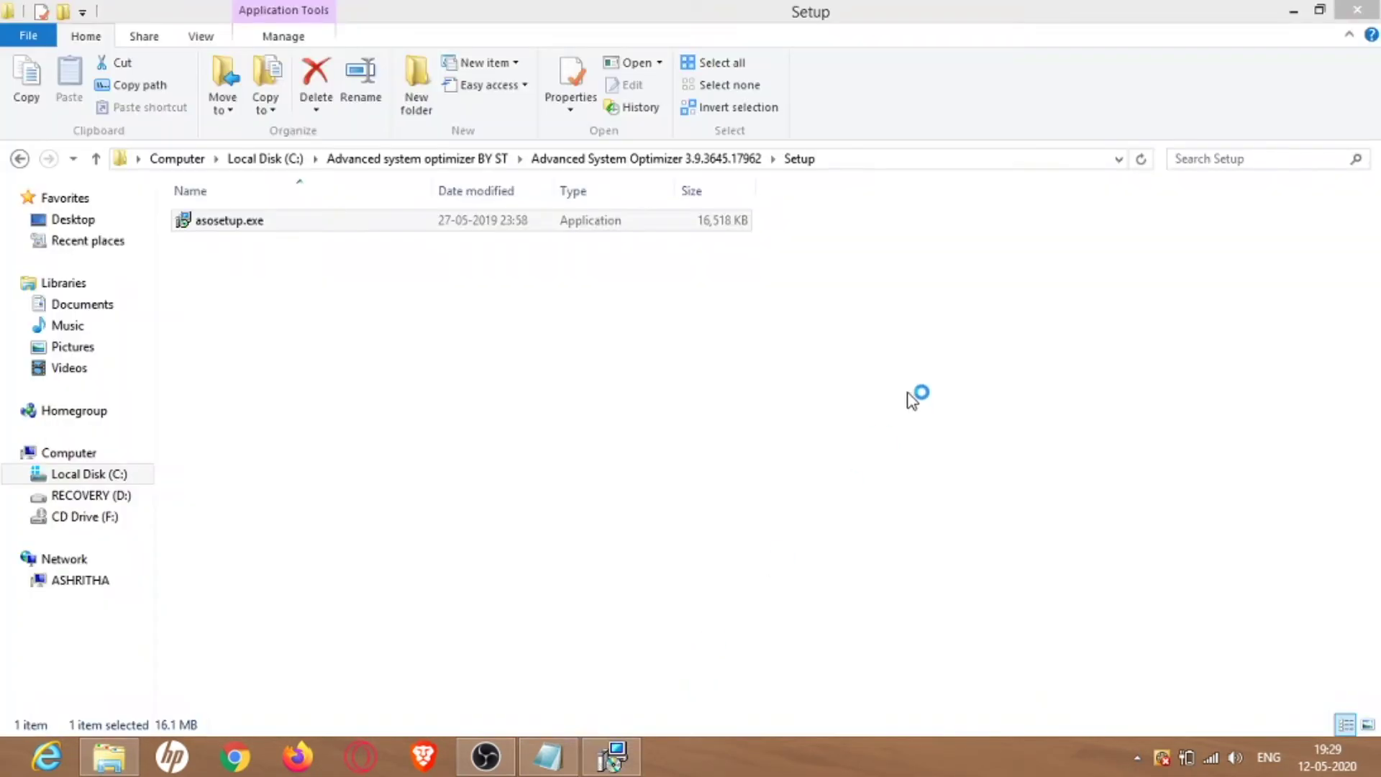
# Close the browser window opened by the installer and move the restored Setup folder window aside on the desktop.
pyautogui.click(1319, 11)
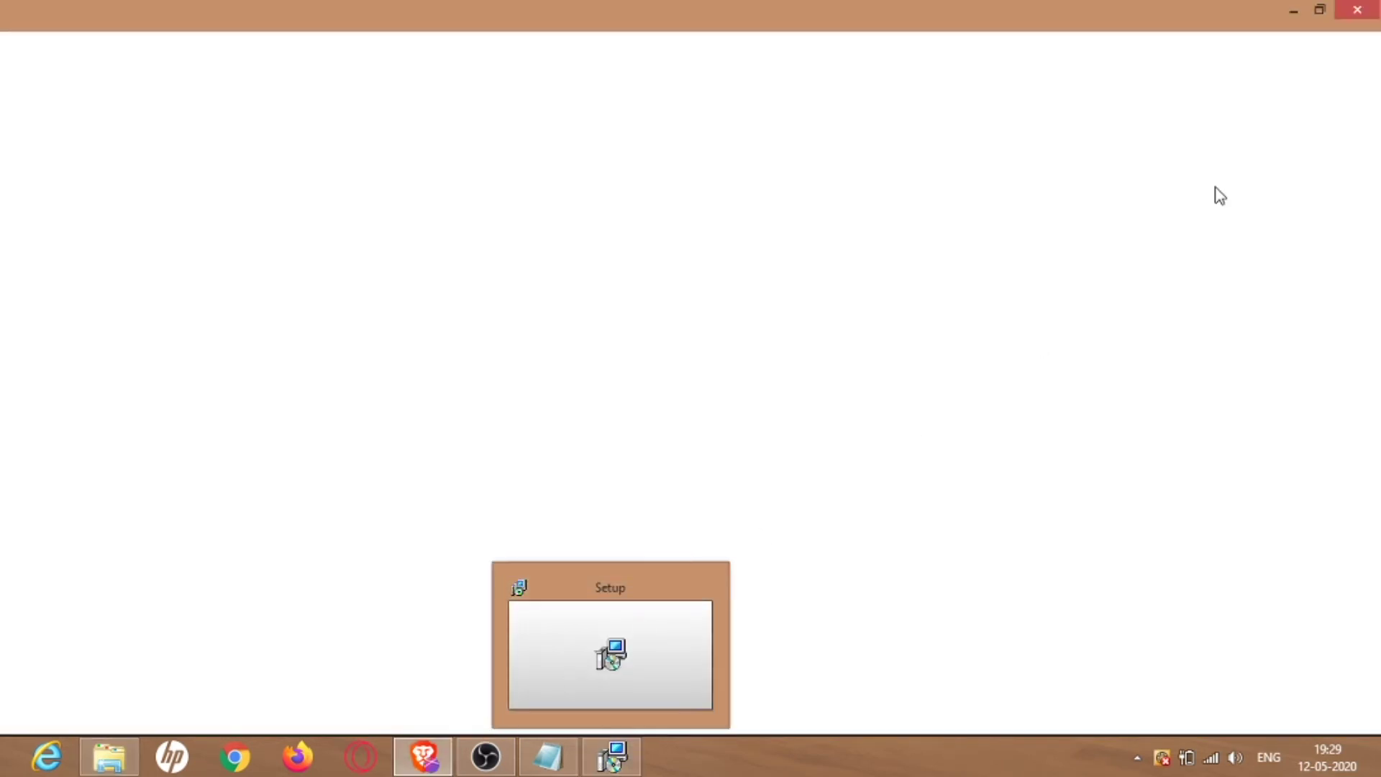
pyautogui.click(1362, 12)
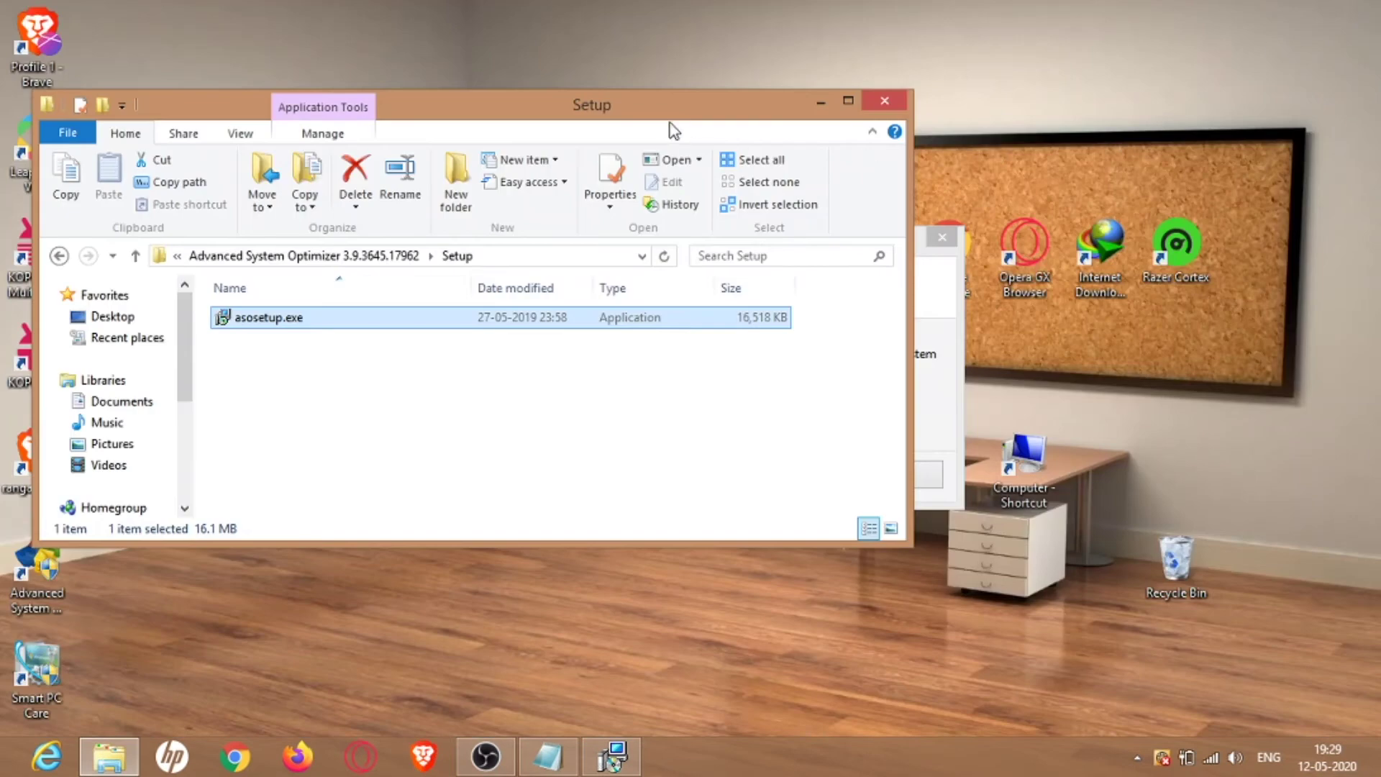
pyautogui.moveTo(782, 111); pyautogui.dragTo(978, 85)
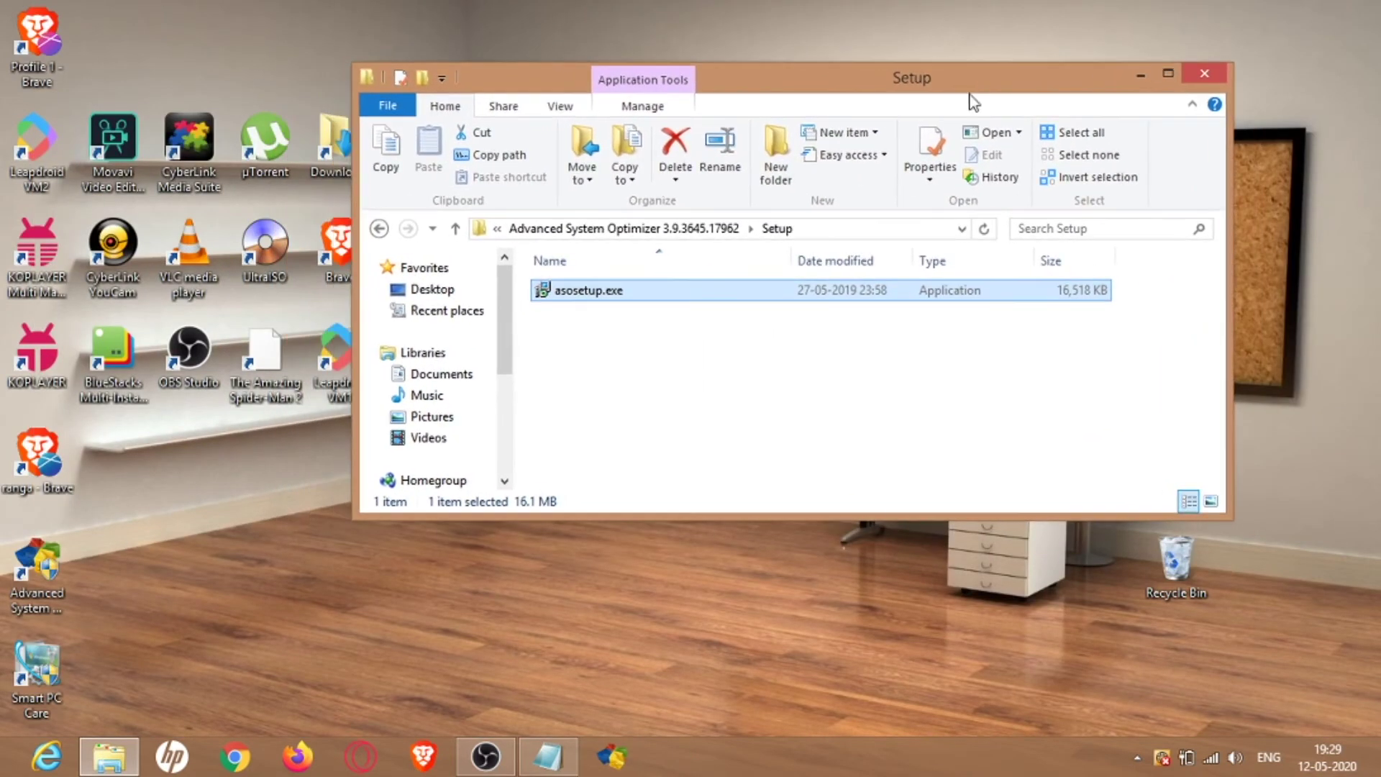
# Try to launch Advanced System Optimizer from its desktop shortcut and cancel the Windows problem check.
pyautogui.click(617, 754)
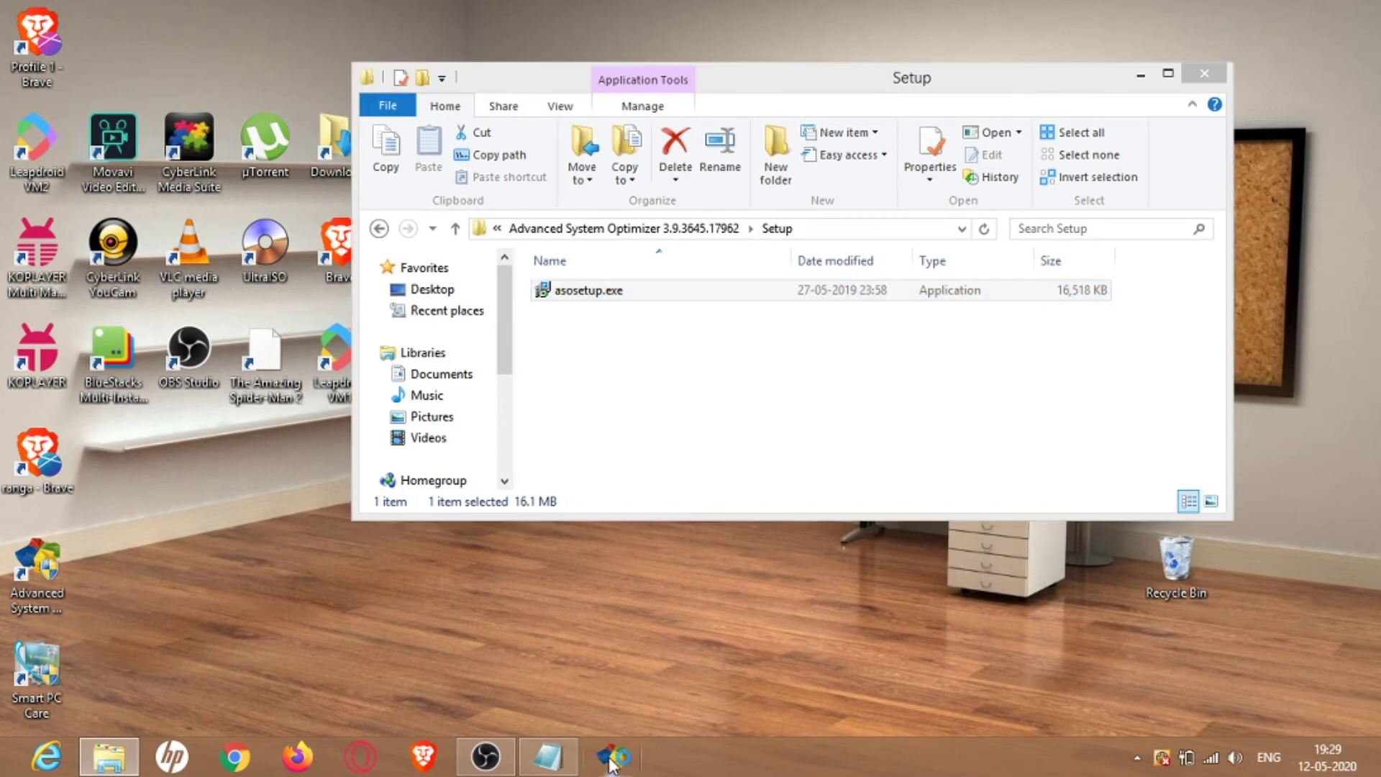
pyautogui.doubleClick(43, 572)
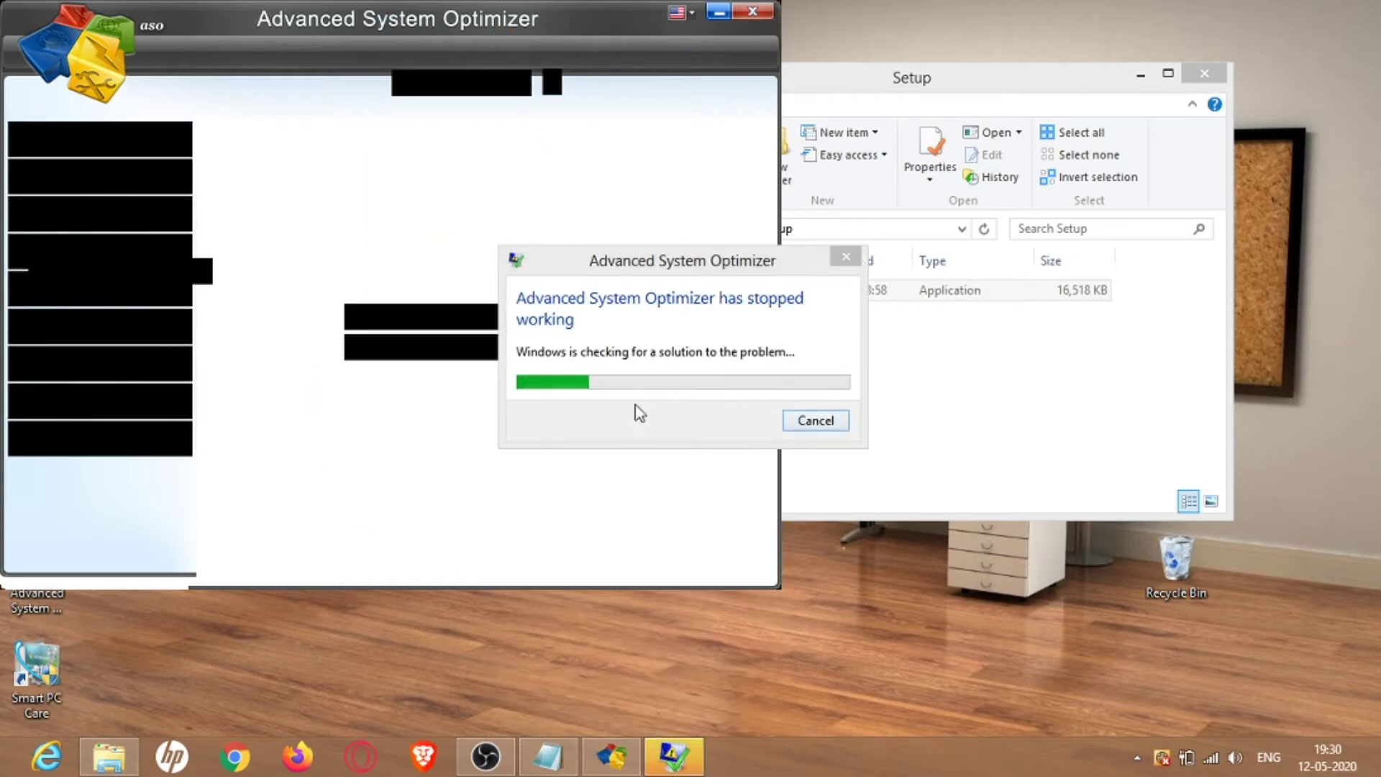
pyautogui.click(820, 427)
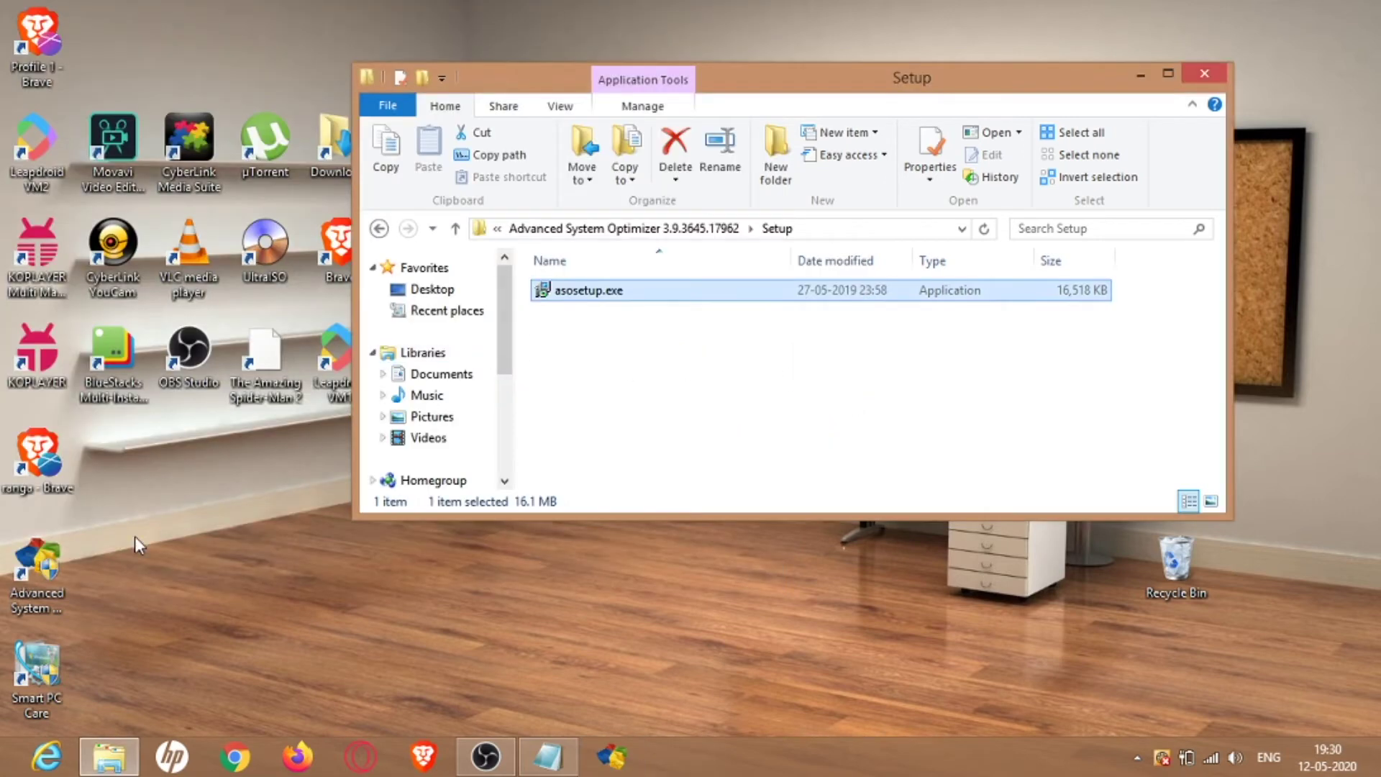
# Enable compatibility mode for Windows XP (Service Pack 3) in the Advanced System Optimizer desktop shortcut's properties and apply it.
pyautogui.doubleClick(39, 565)
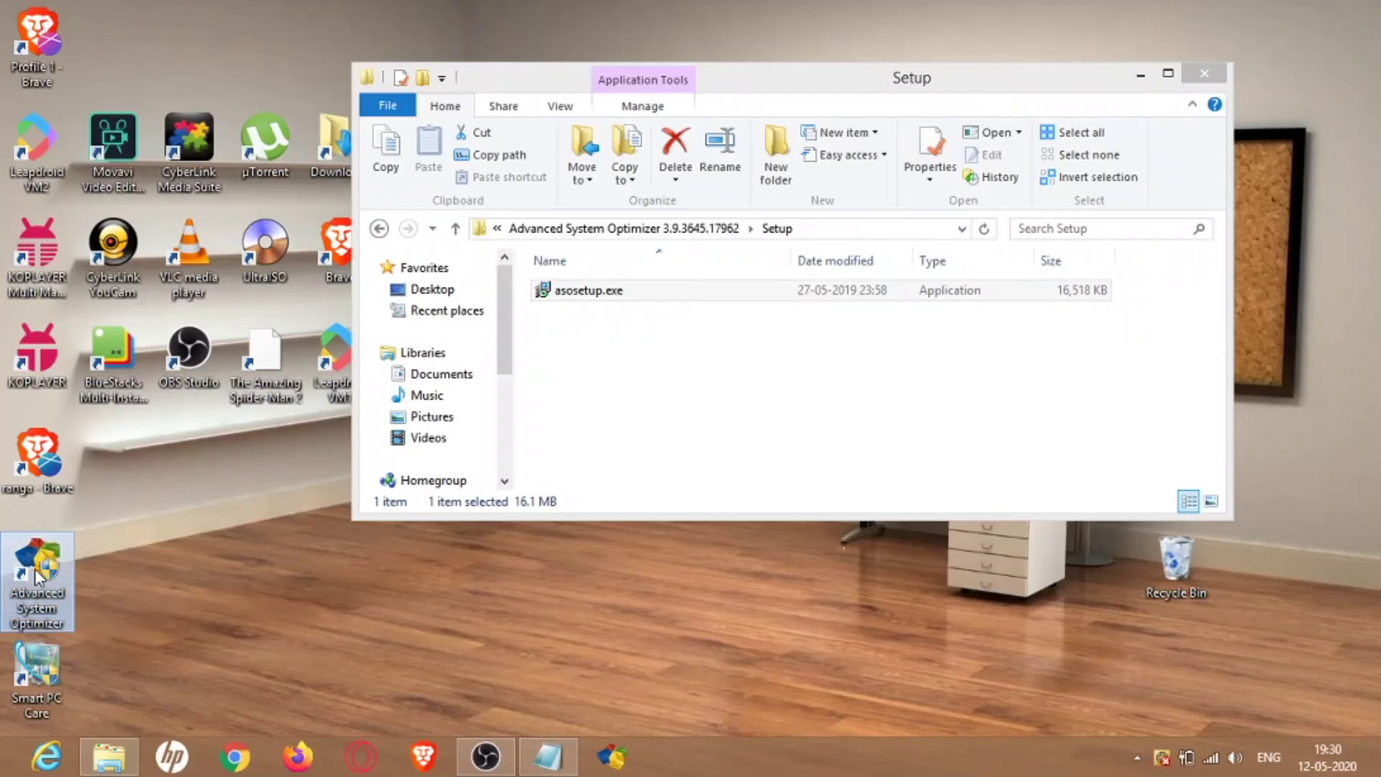
pyautogui.rightClick(34, 569)
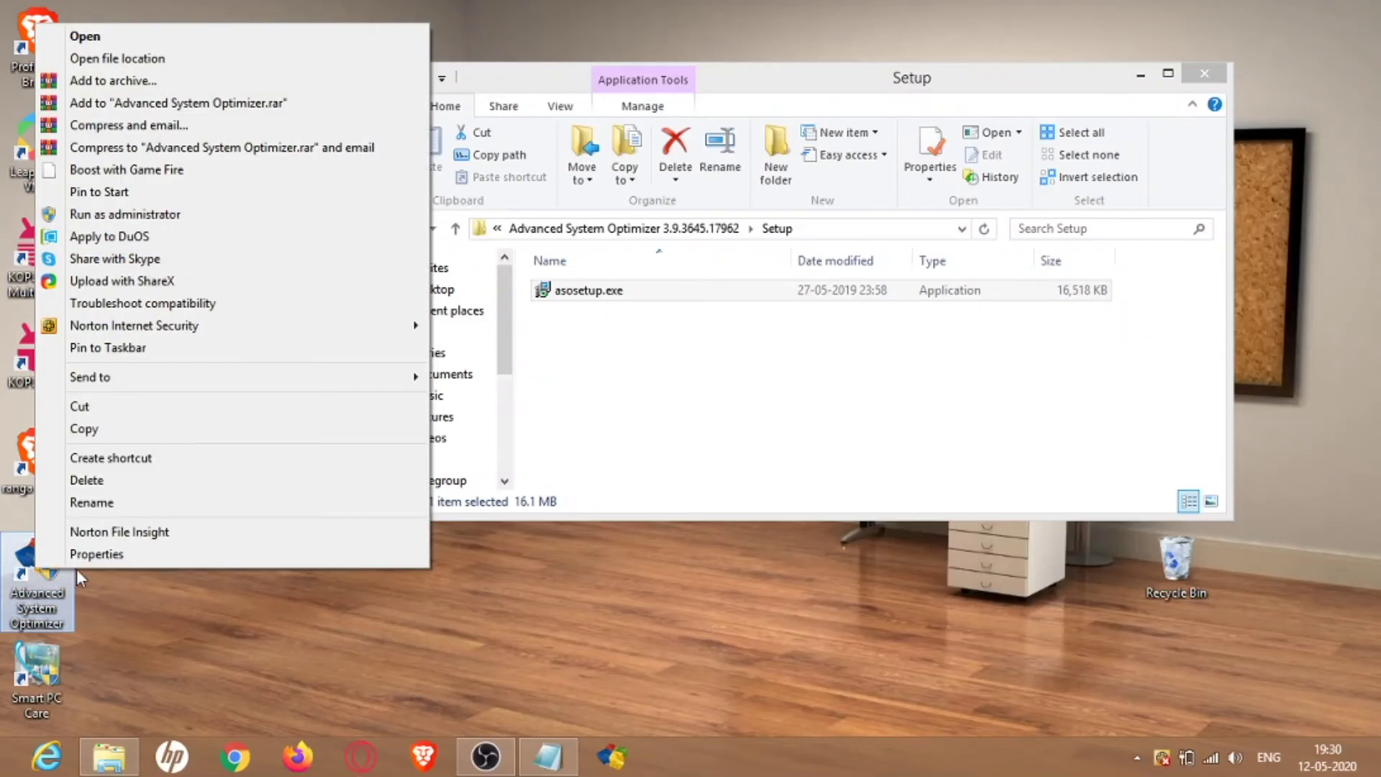
pyautogui.click(94, 554)
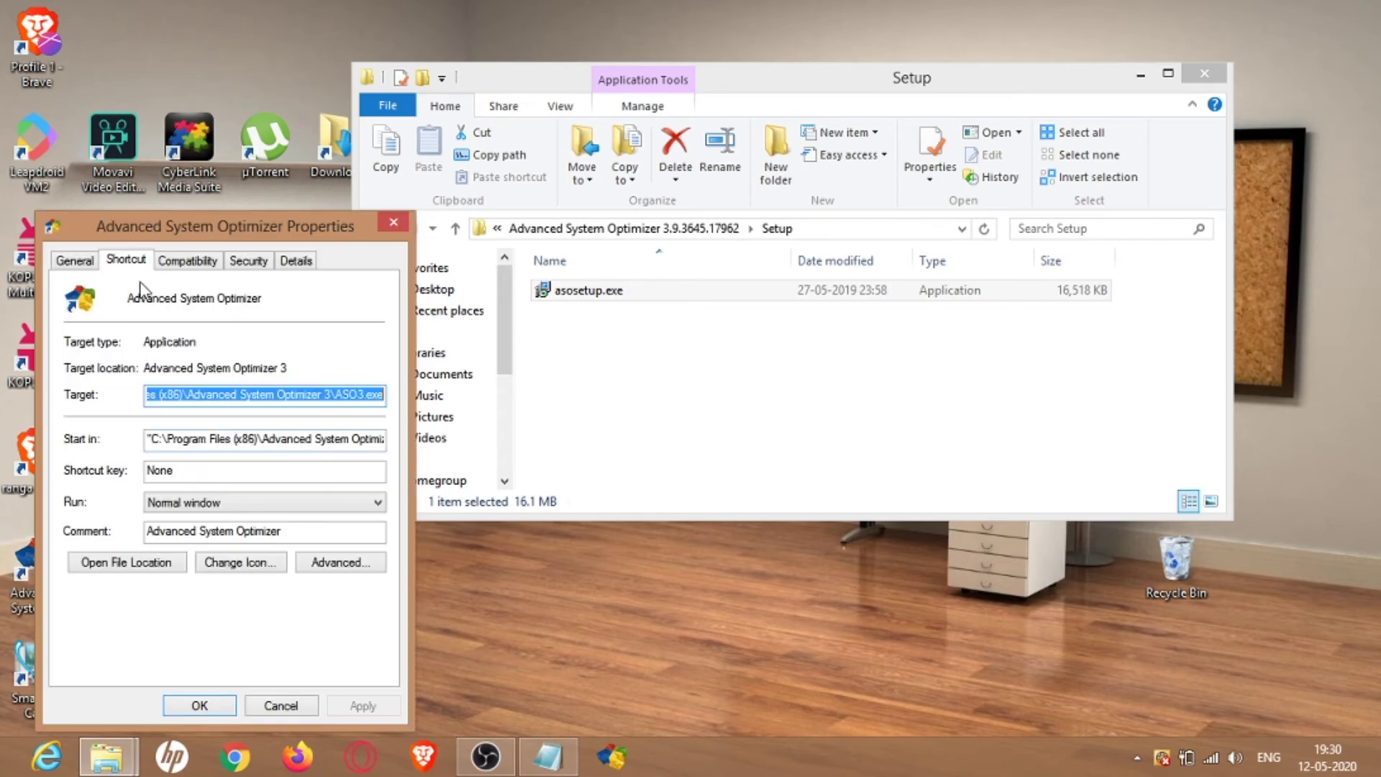
pyautogui.click(183, 263)
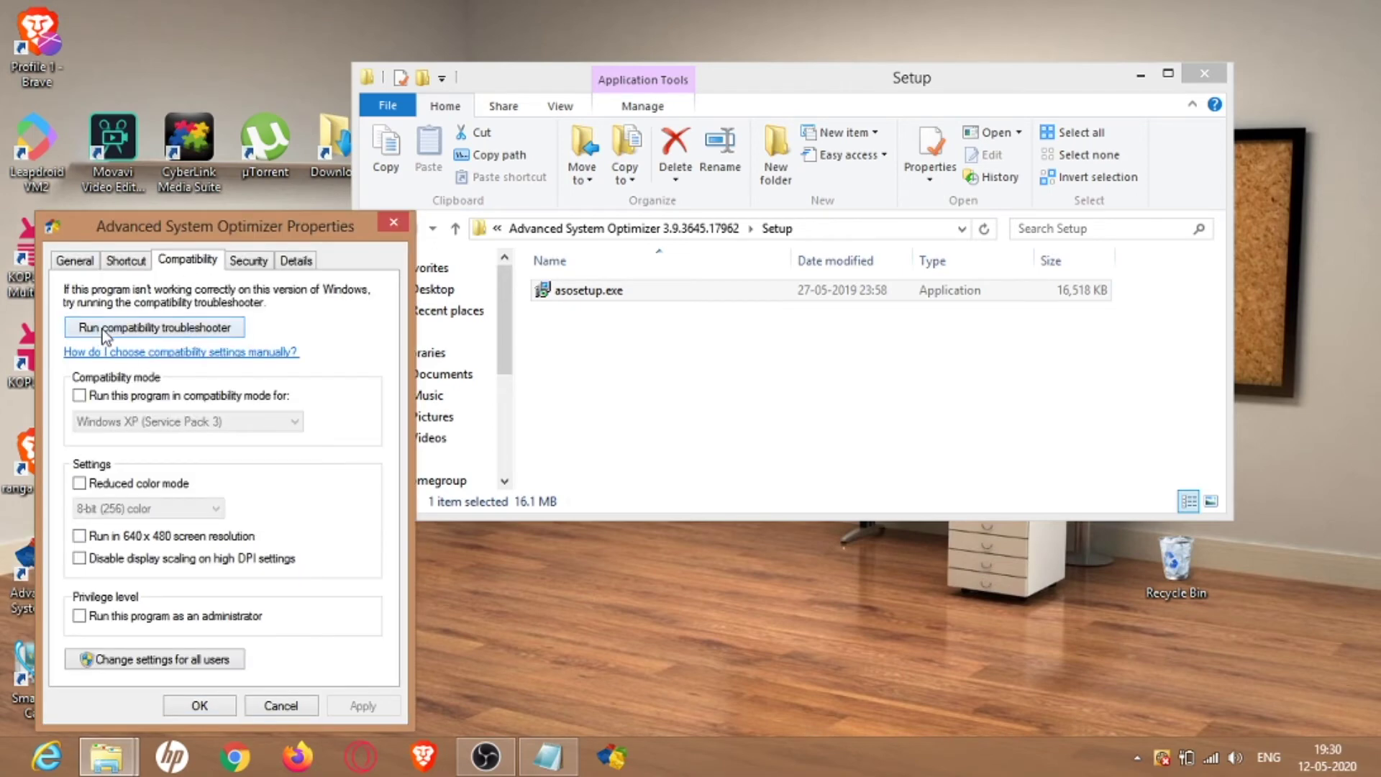
pyautogui.click(84, 396)
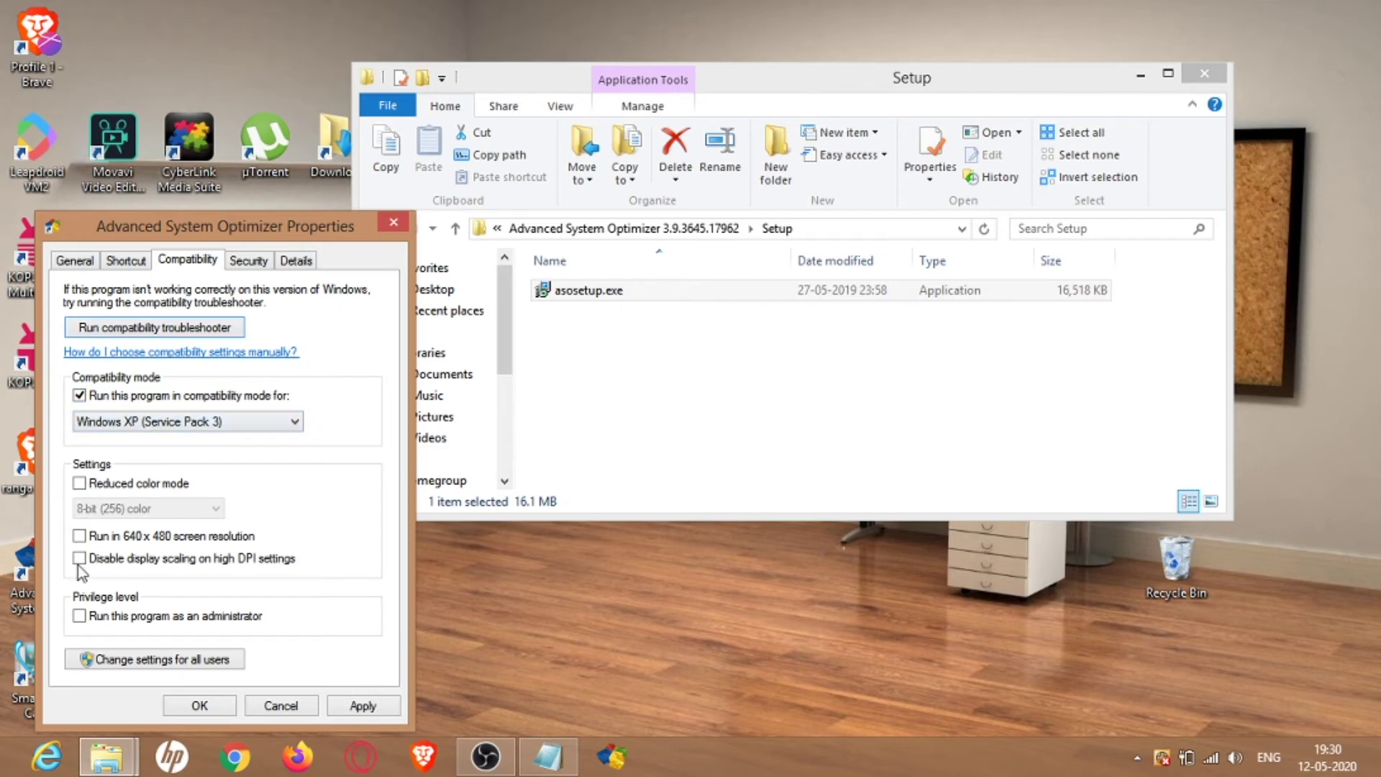
pyautogui.click(356, 706)
pyautogui.click(201, 704)
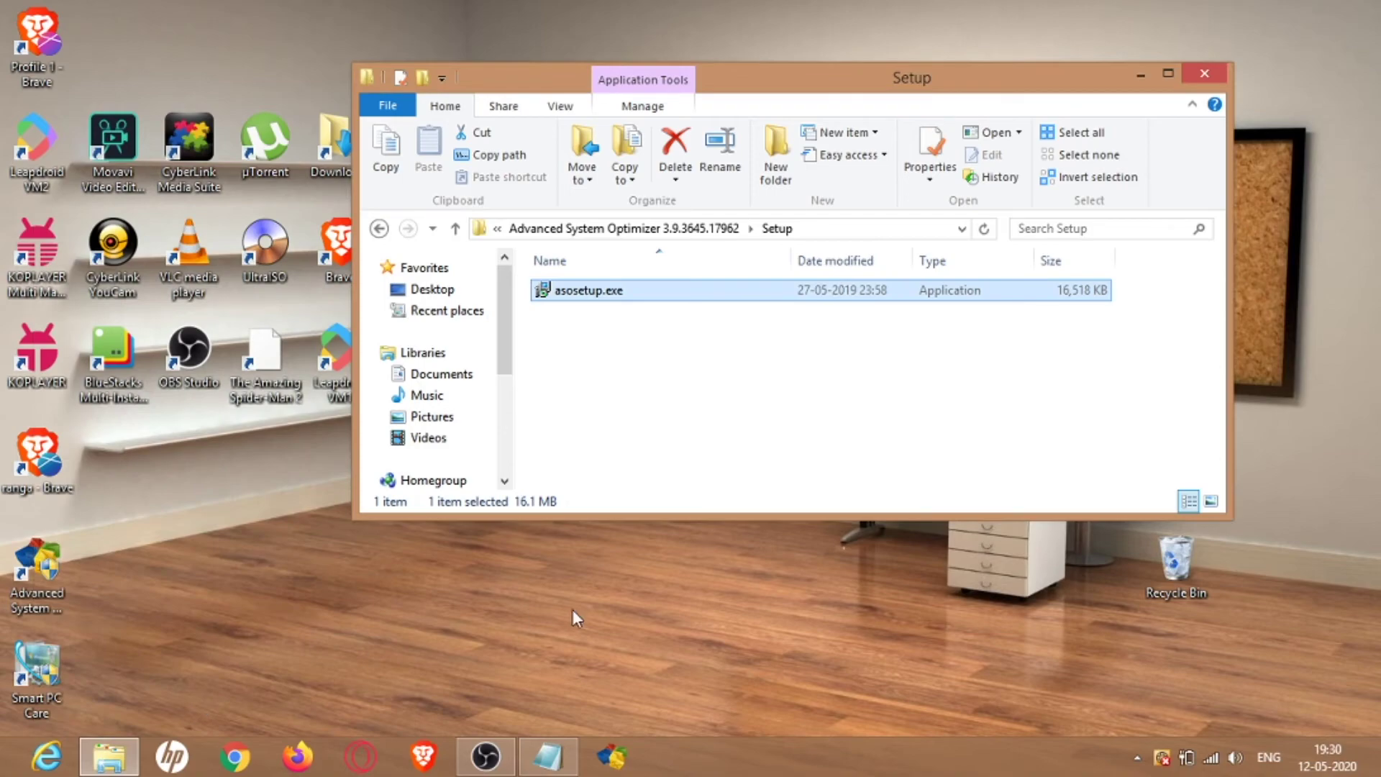
# Launch Advanced System Optimizer again from its desktop shortcut.
pyautogui.doubleClick(51, 574)
pyautogui.moveTo(881, 77); pyautogui.dragTo(810, 90)
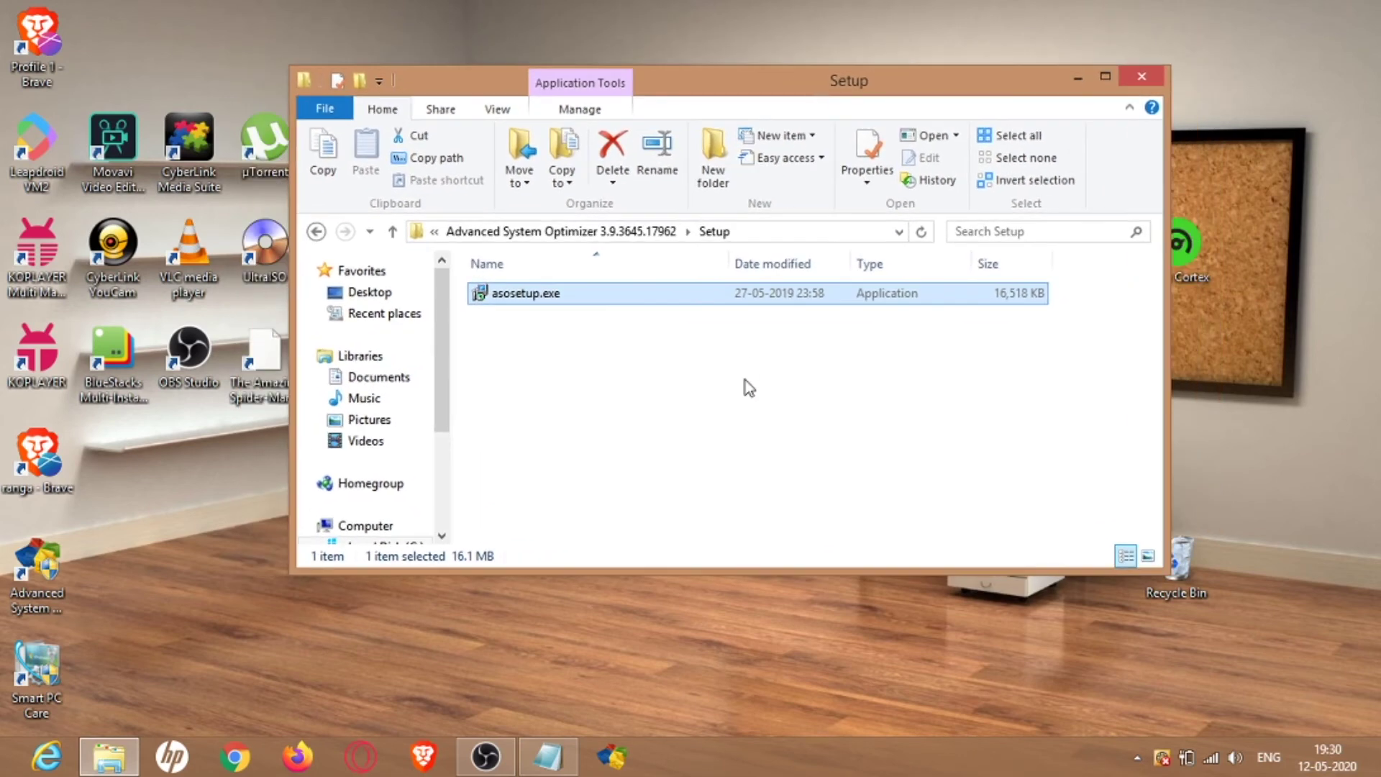
pyautogui.click(610, 756)
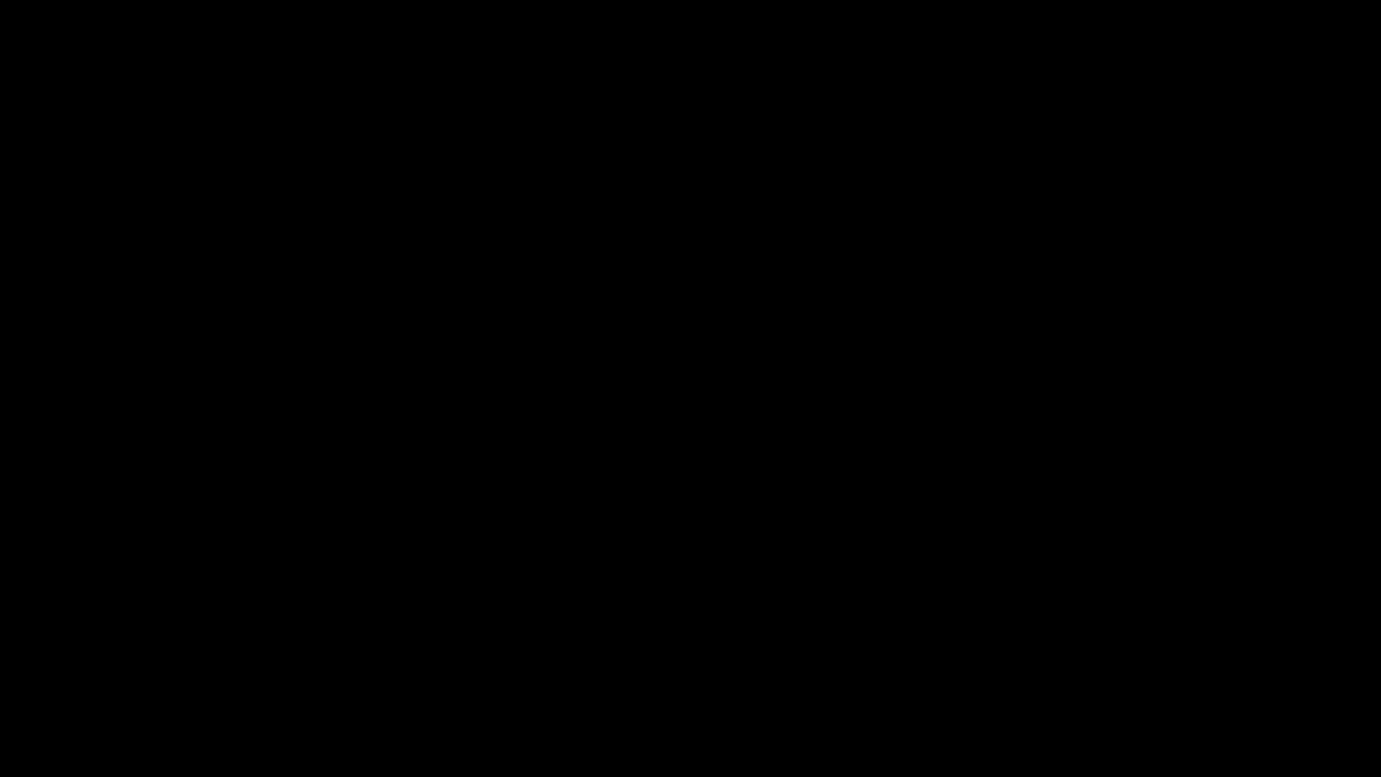
pyautogui.rightClick(676, 360)
pyautogui.click(779, 422)
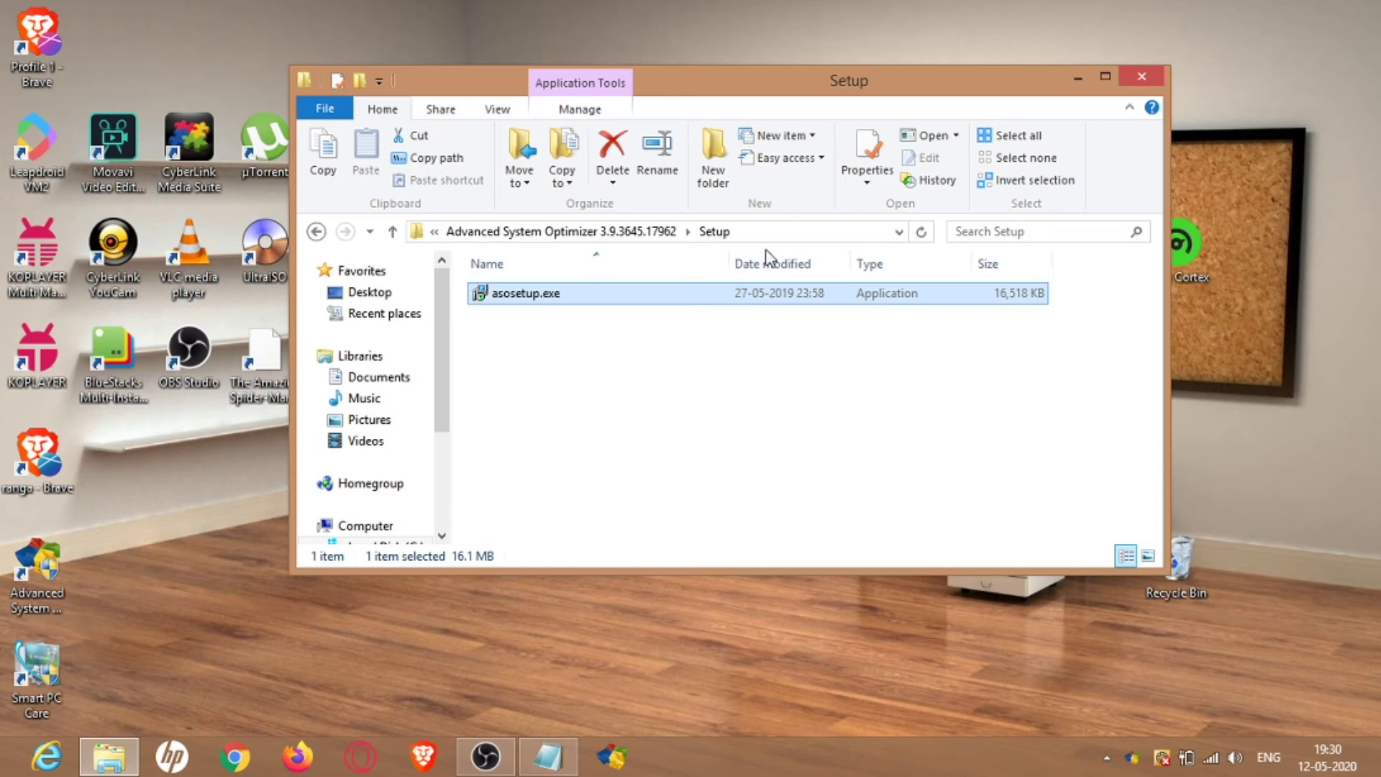
# Bring the Advanced System Optimizer window to the front and open its license key registration dialog.
pyautogui.moveTo(734, 90)
pyautogui.mouseDown()
pyautogui.moveTo(1019, 92)
pyautogui.moveTo(736, 90)
pyautogui.mouseUp()
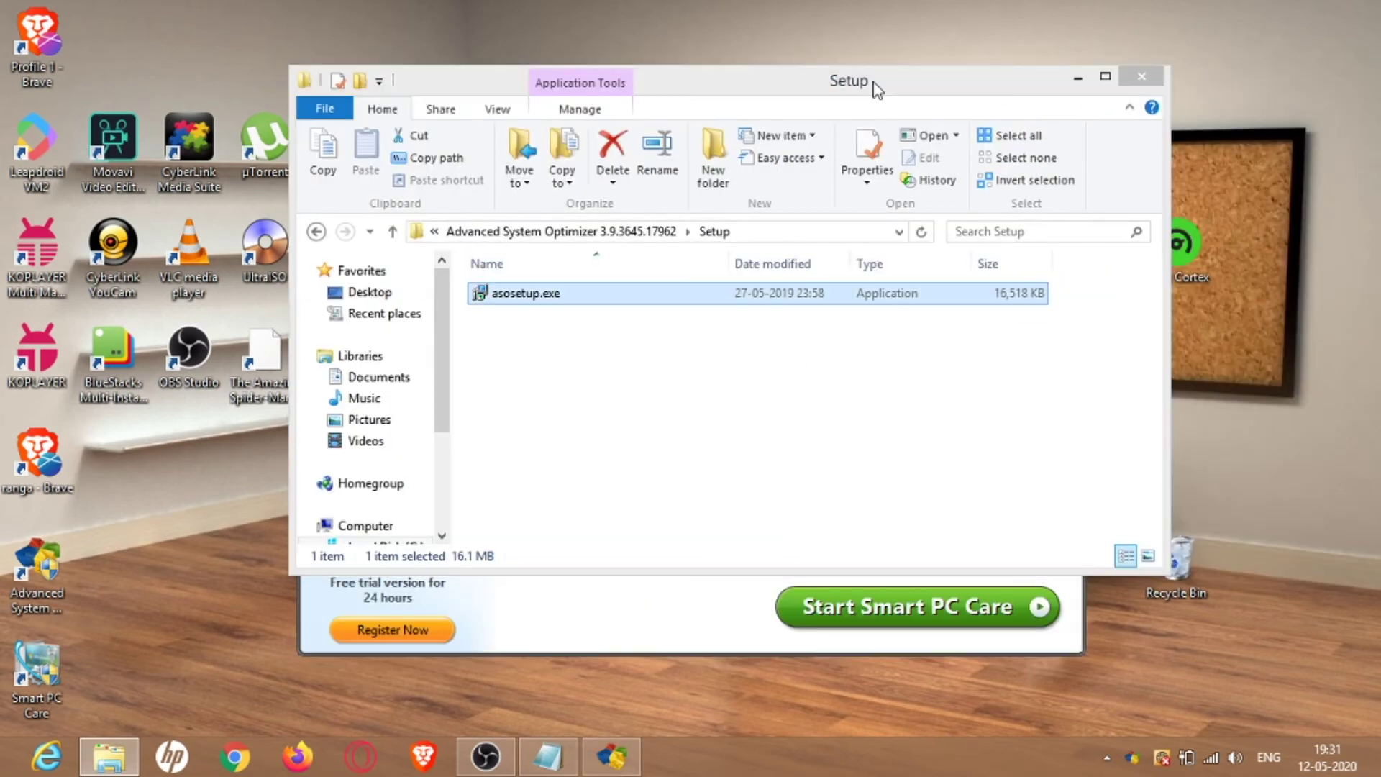
pyautogui.click(898, 93)
pyautogui.moveTo(612, 755)
pyautogui.click(641, 676)
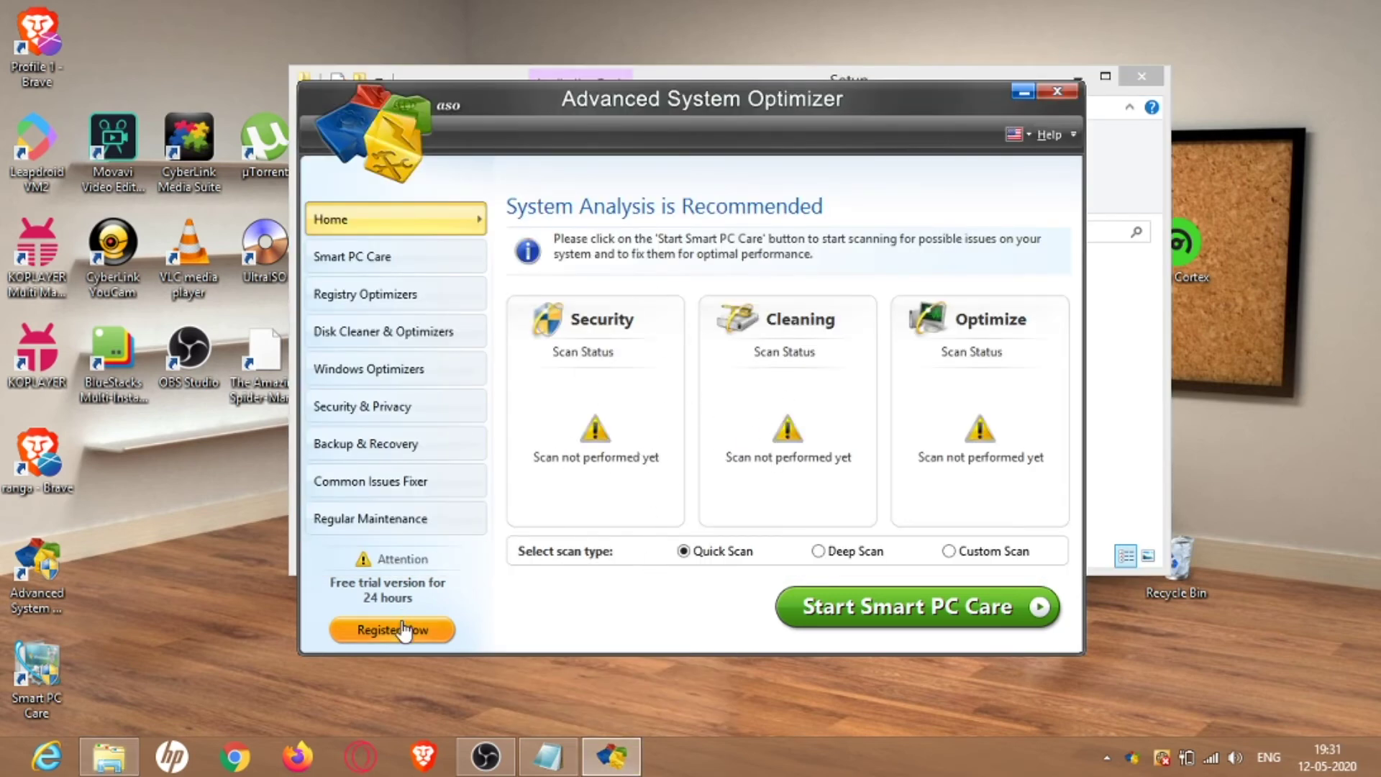
pyautogui.click(429, 639)
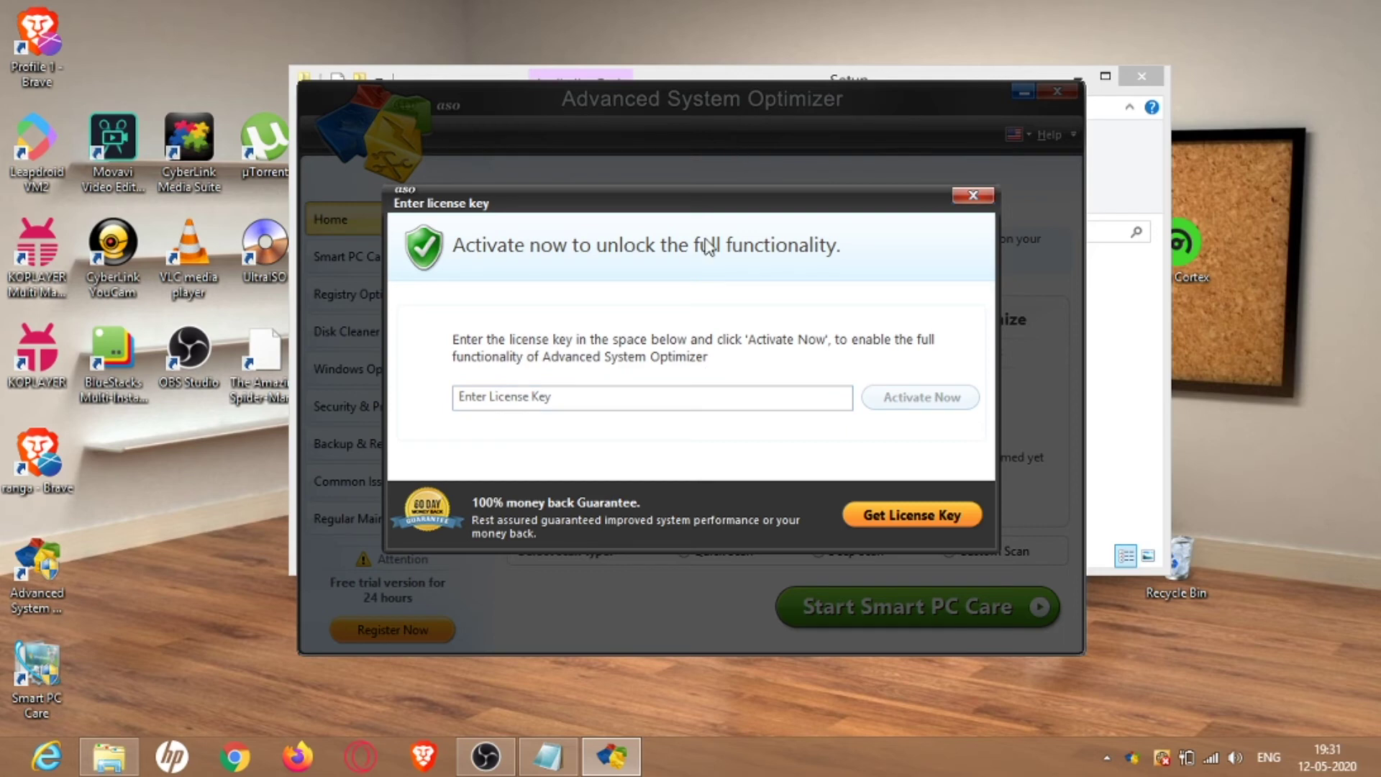
# Switch to File Explorer, open the Crack folder of Advanced System Optimizer 3.9.3645.17962 and run aso_v3.5_keygen.exe.
pyautogui.click(102, 767)
pyautogui.click(316, 231)
pyautogui.doubleClick(551, 295)
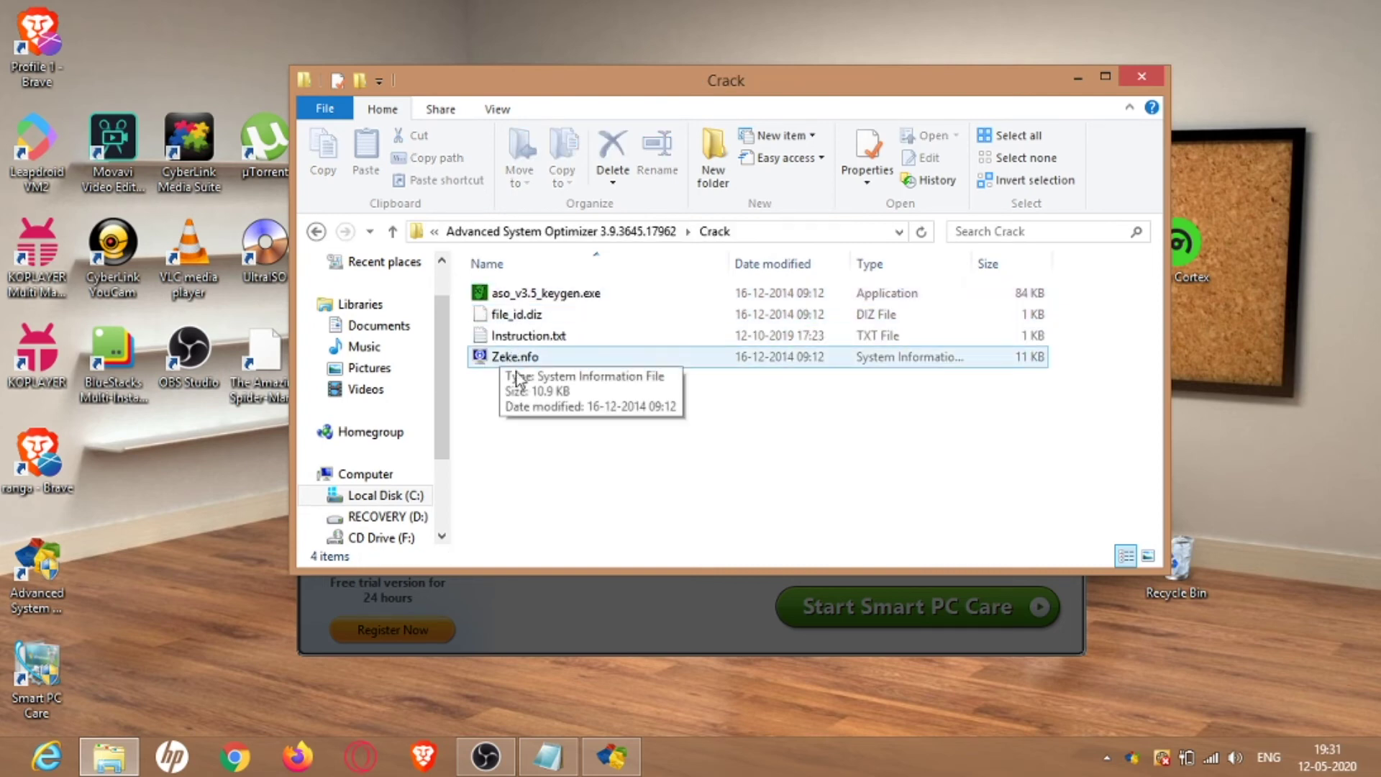
pyautogui.click(540, 295)
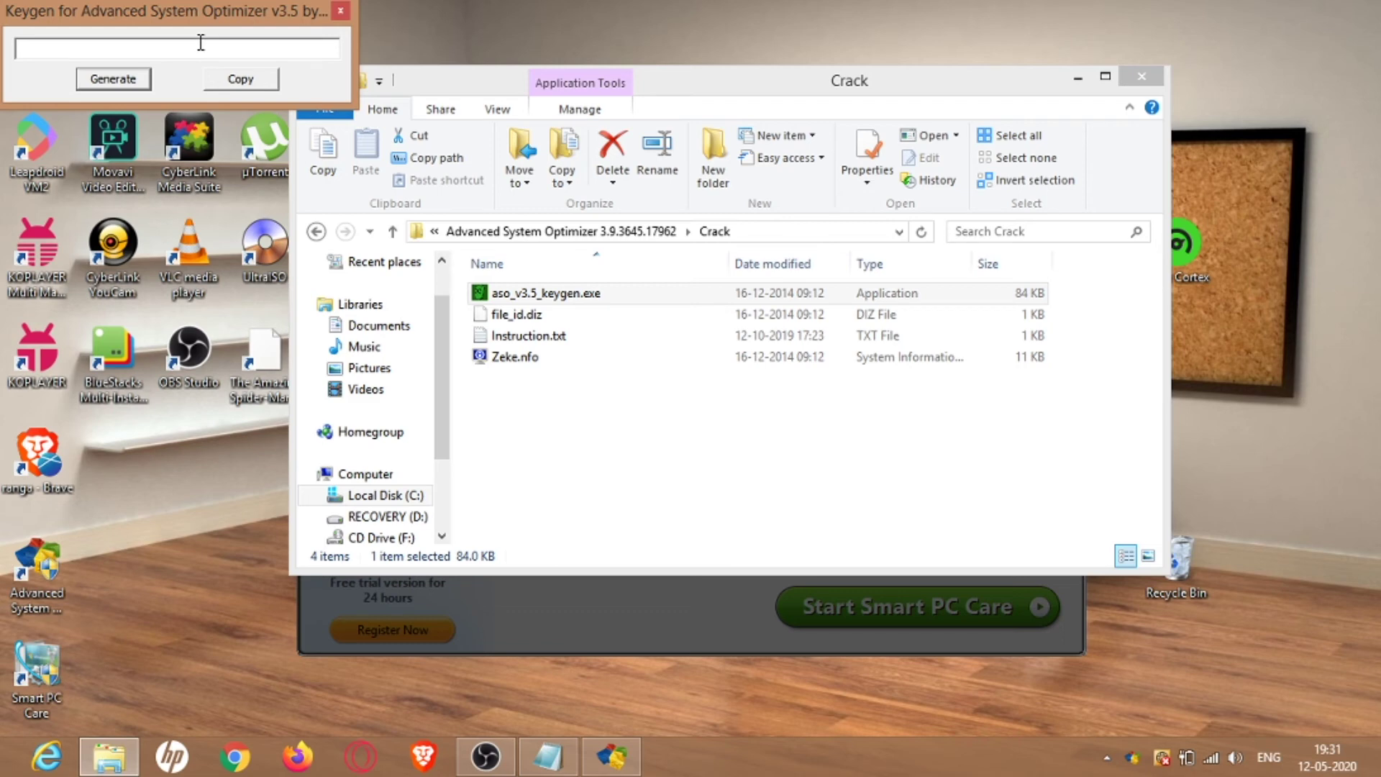
# Lower the system volume until the sound is silenced.
pyautogui.press('XF86AudioLowerVolume')
pyautogui.press('XF86AudioLowerVolume')
pyautogui.press('XF86AudioLowerVolume')
pyautogui.press('XF86AudioLowerVolume')
pyautogui.press('XF86AudioLowerVolume')
pyautogui.press('XF86AudioLowerVolume')
pyautogui.press('XF86AudioLowerVolume')
pyautogui.press('XF86AudioLowerVolume')
pyautogui.press('XF86AudioLowerVolume')
pyautogui.press('XF86AudioLowerVolume')
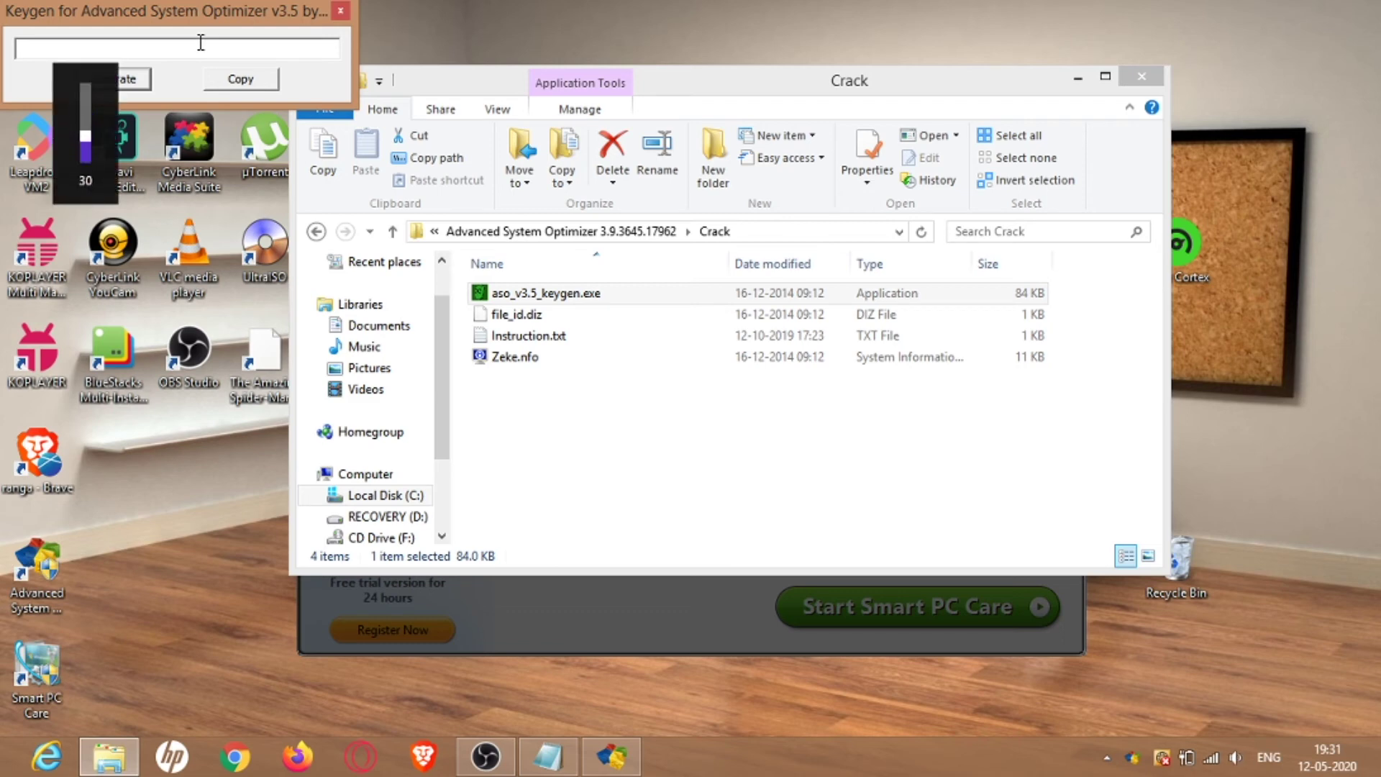
pyautogui.press('XF86AudioLowerVolume')
pyautogui.click(496, 92)
# Generate a license key in the keygen window and copy the whole key to the clipboard.
pyautogui.click(294, 53)
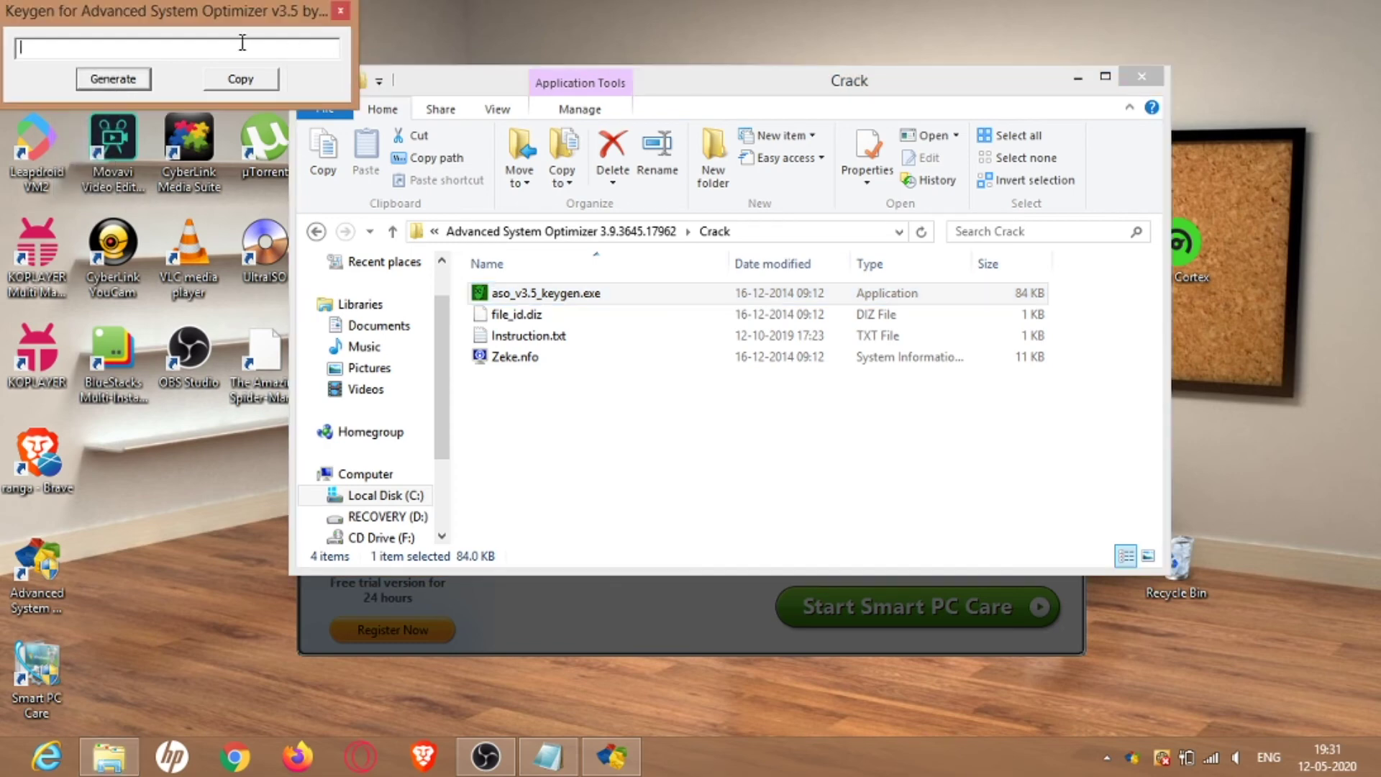
pyautogui.click(109, 82)
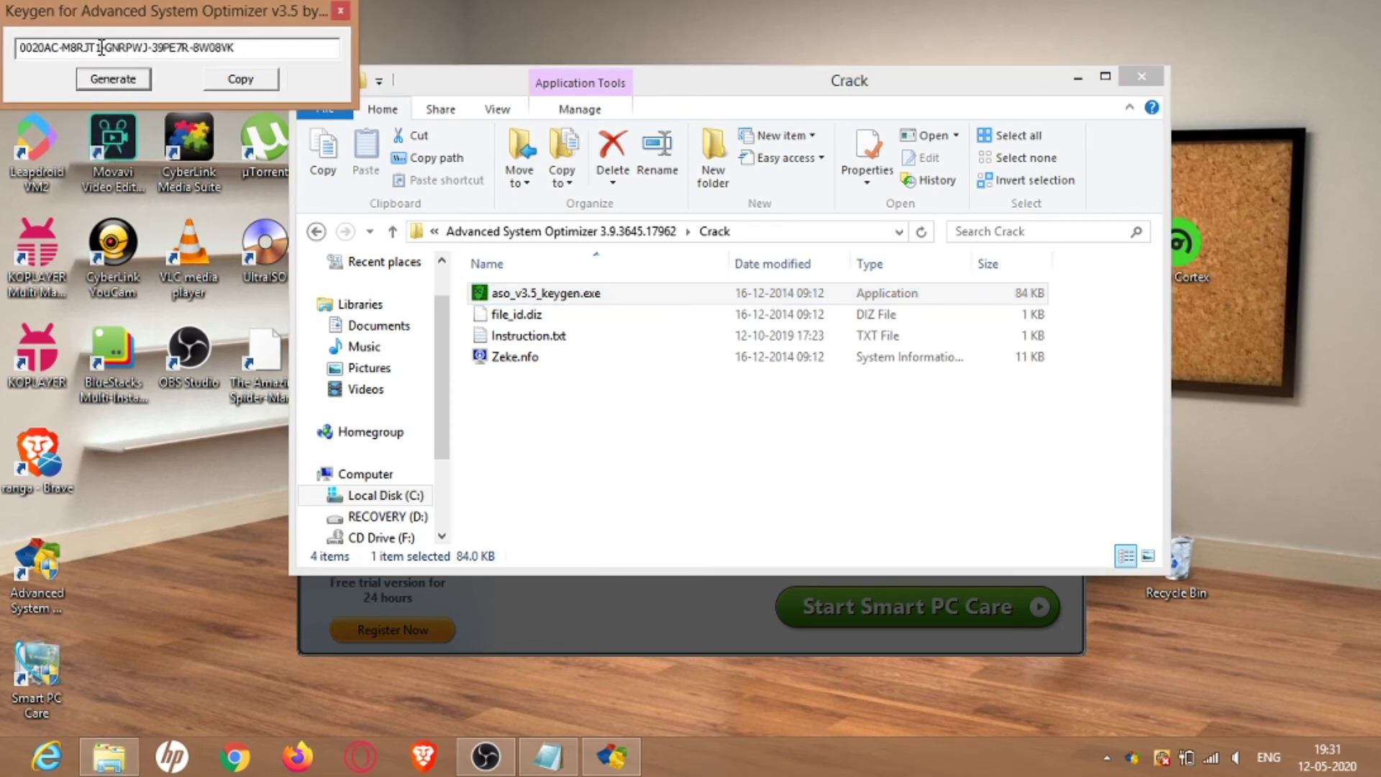
pyautogui.moveTo(25, 47); pyautogui.dragTo(225, 47)
pyautogui.click(18, 48)
pyautogui.rightClick(228, 47)
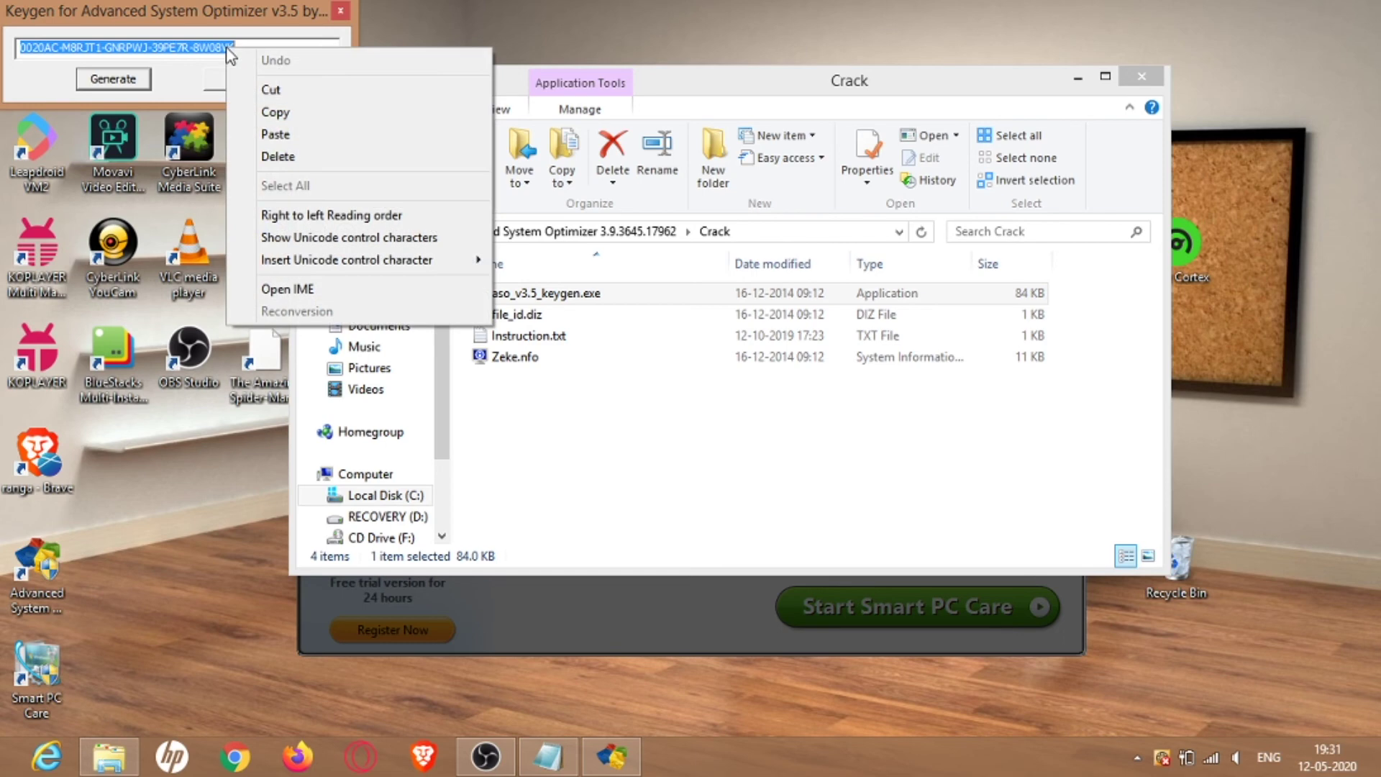
pyautogui.click(282, 113)
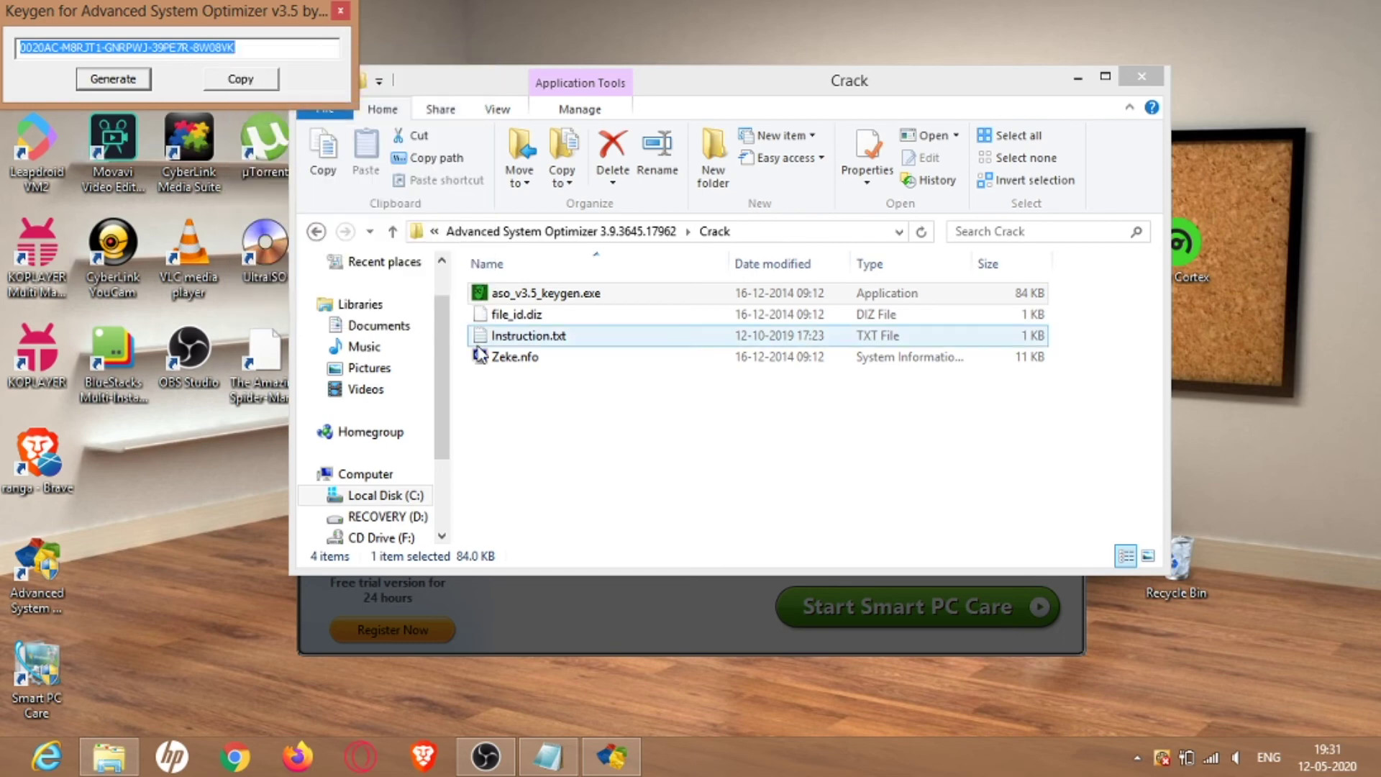
# Switch to Advanced System Optimizer, paste the license key into the license key field, activate it and accept the restart.
pyautogui.click(598, 762)
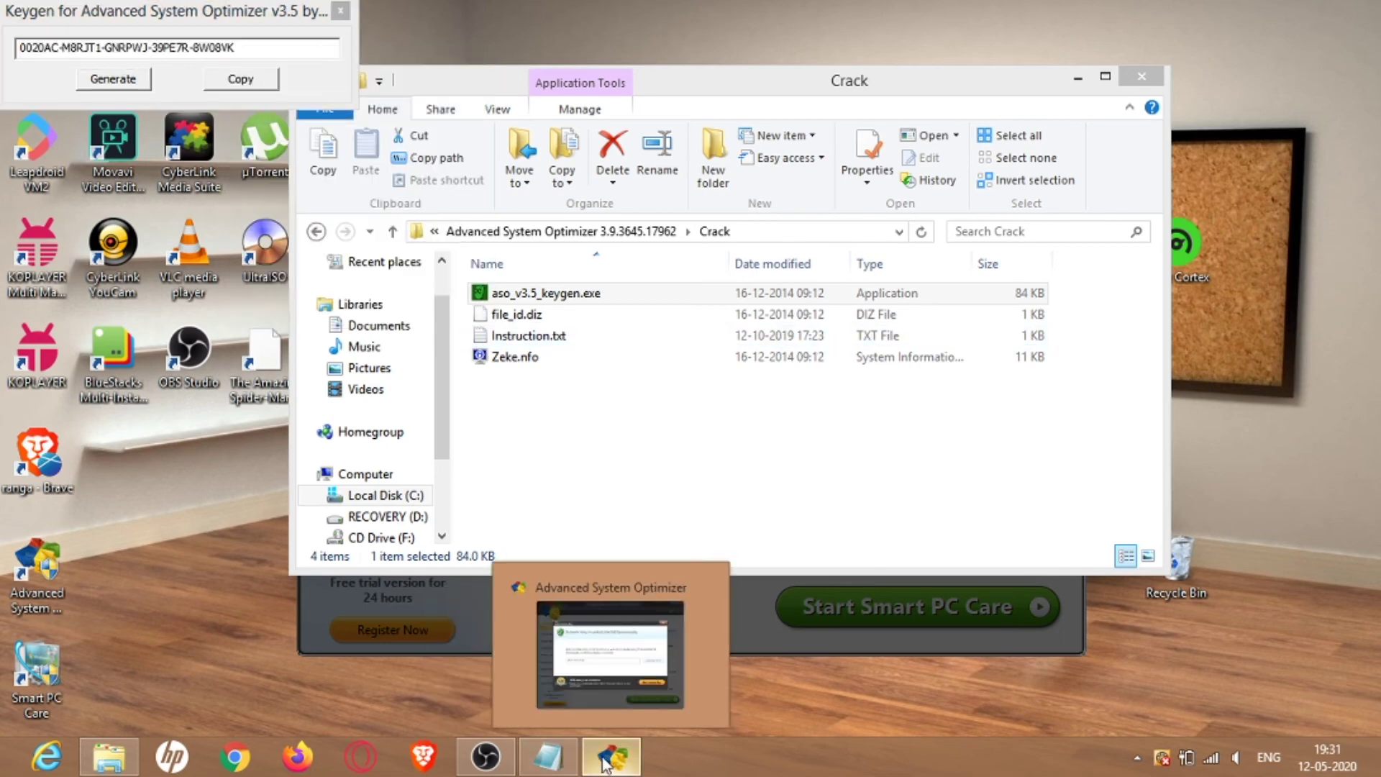
pyautogui.rightClick(535, 400)
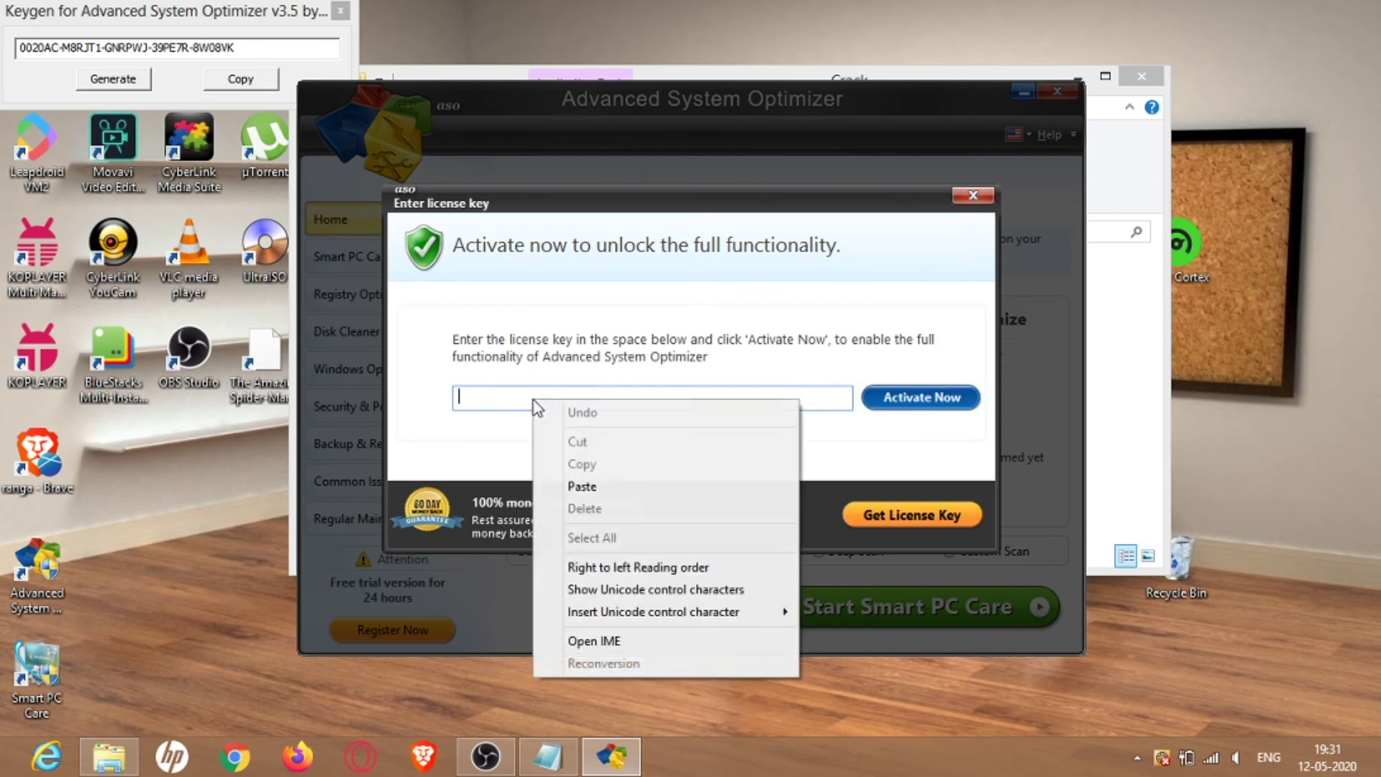
pyautogui.click(584, 488)
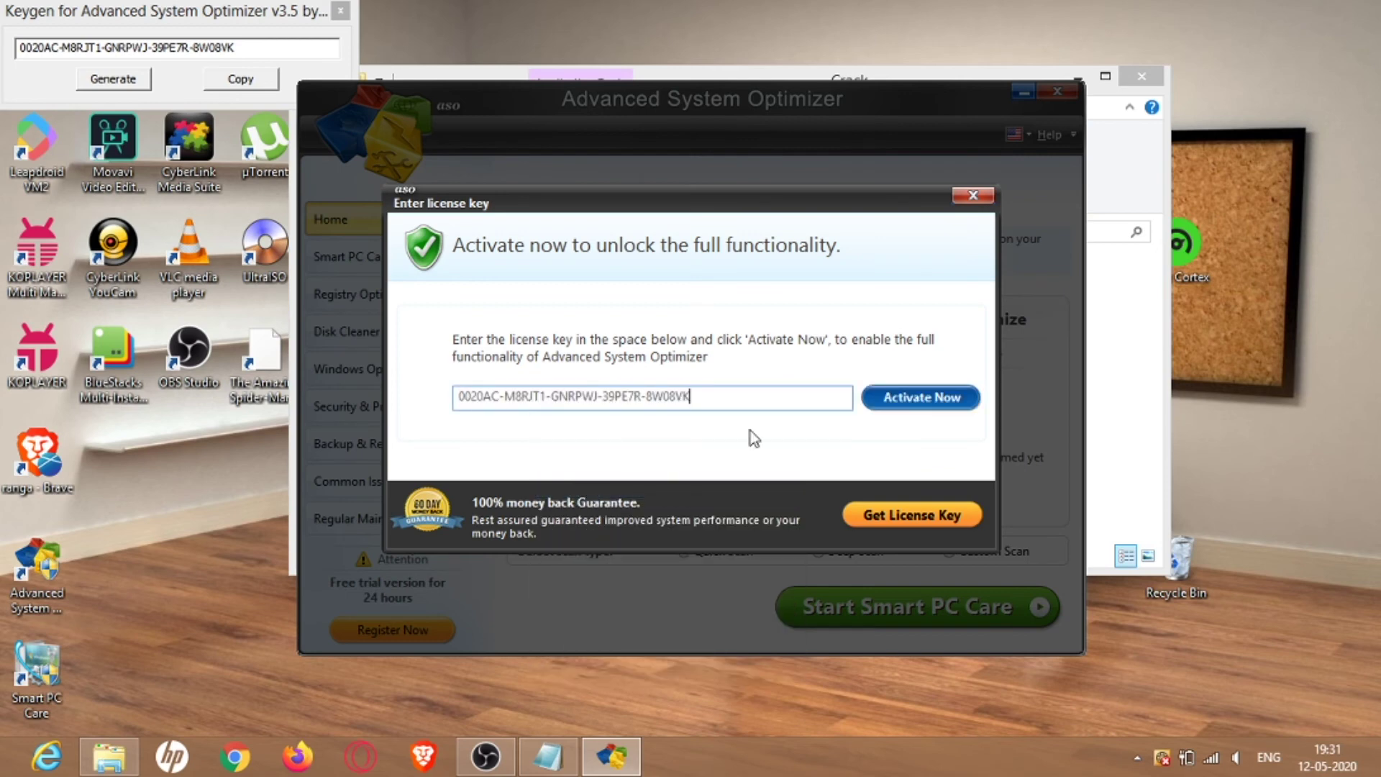
pyautogui.click(943, 399)
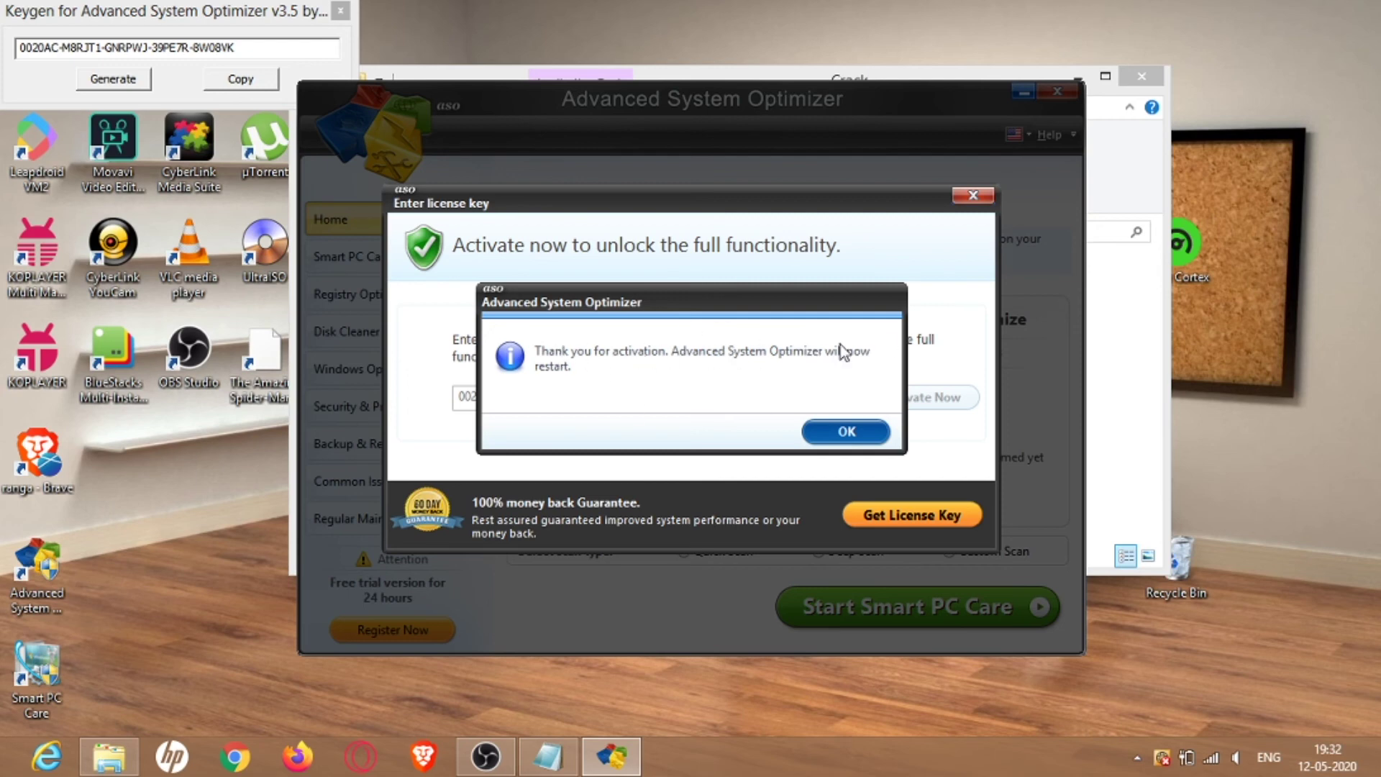
pyautogui.click(849, 432)
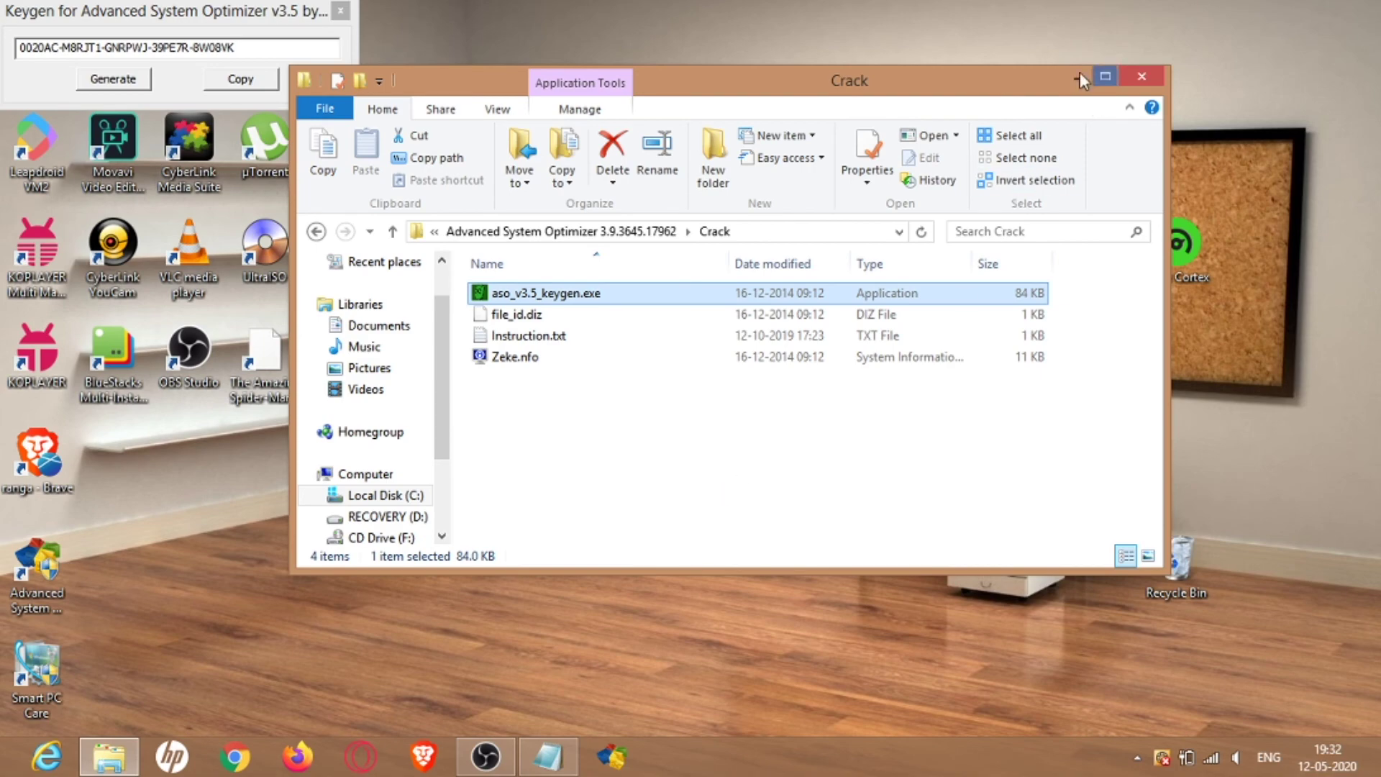
# Close the Crack folder window, the Game Fire Tray error dialog and the keygen window.
pyautogui.click(1139, 72)
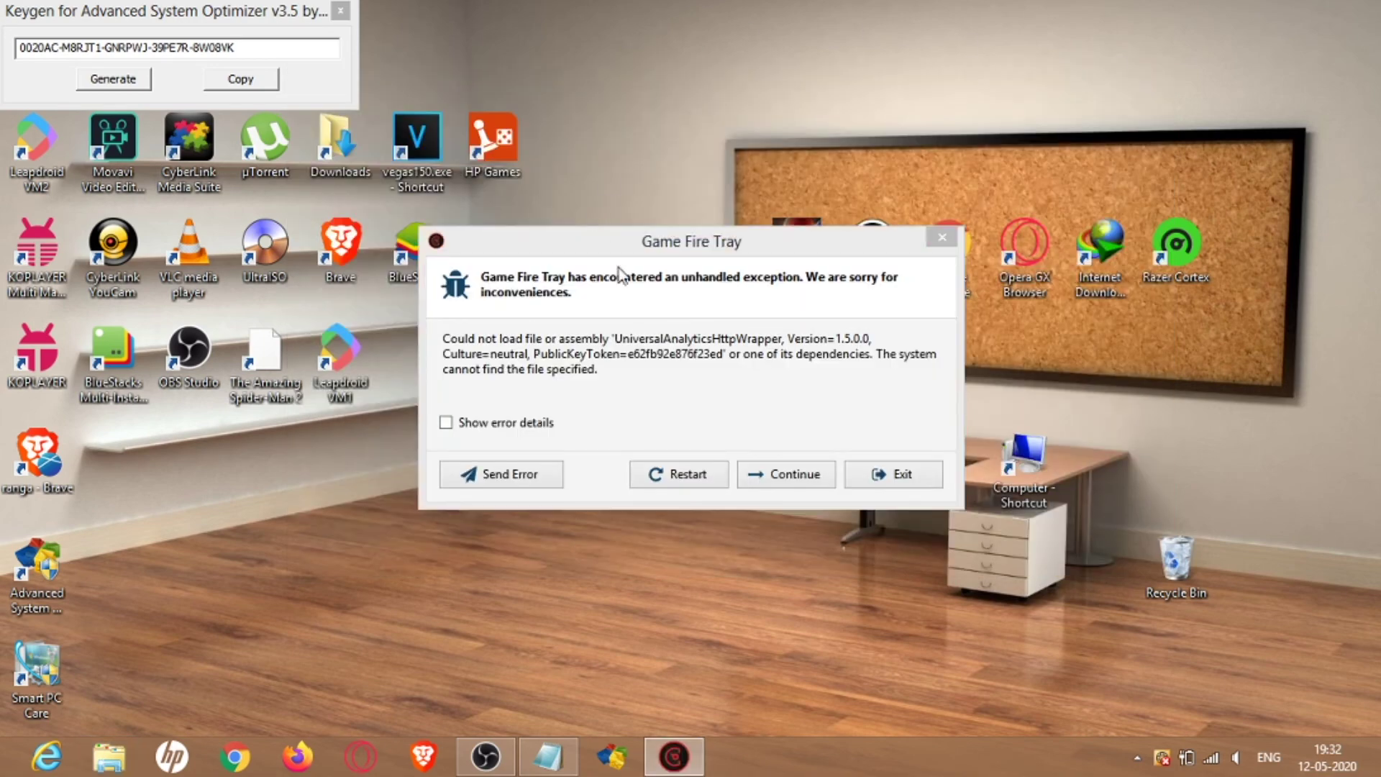
pyautogui.click(940, 240)
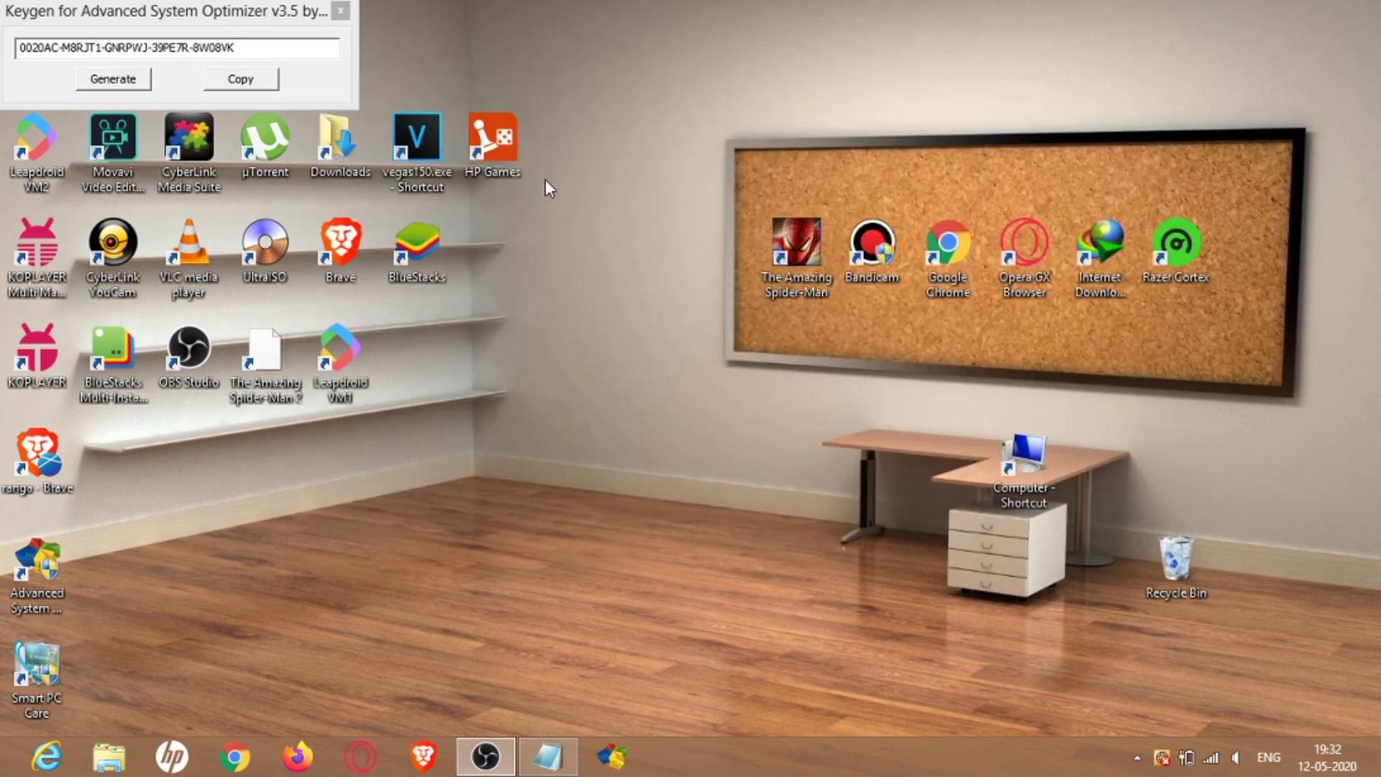
pyautogui.click(341, 10)
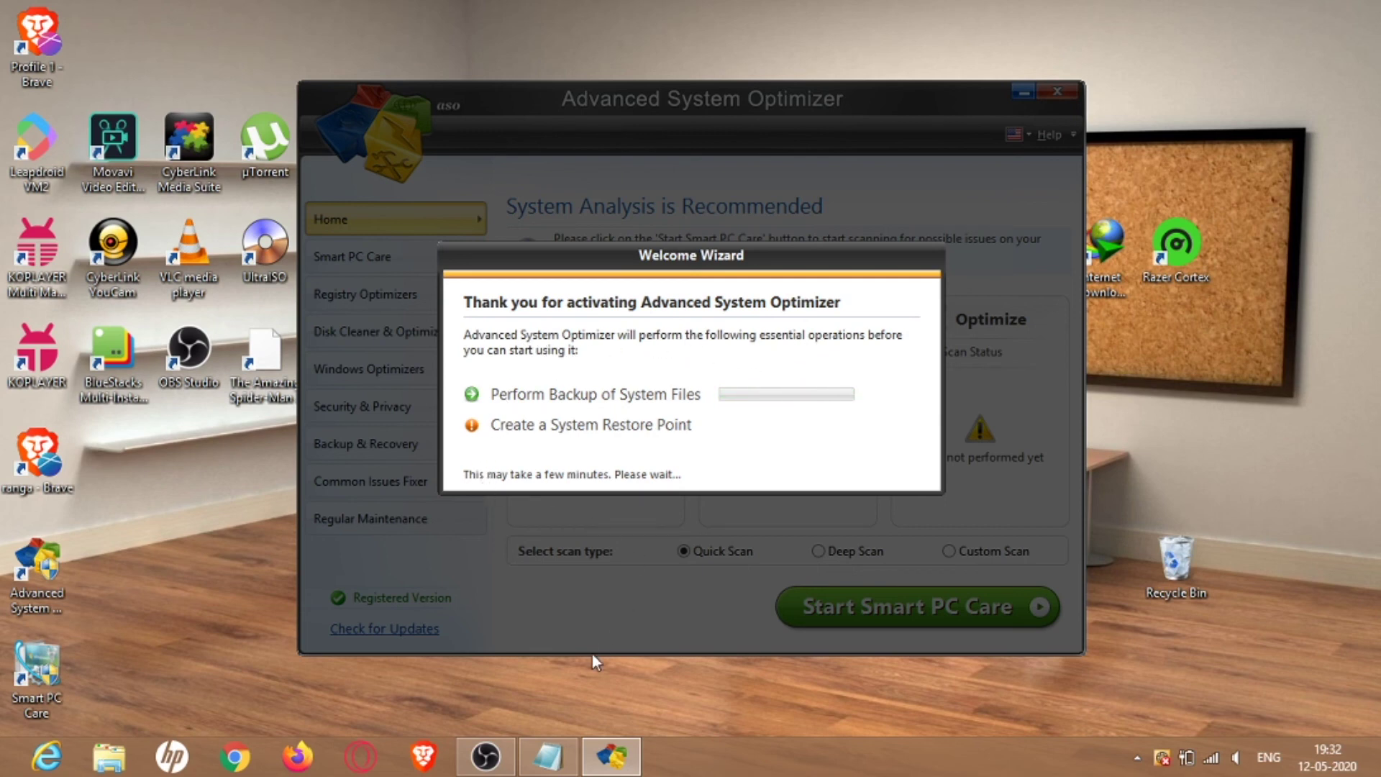
# Switch to the untitled Notepad note and add the line "ok guys thanks for watching" after a blank line.
pyautogui.click(549, 755)
pyautogui.press('Return')
pyautogui.press('Return')
pyautogui.write('ok guys')
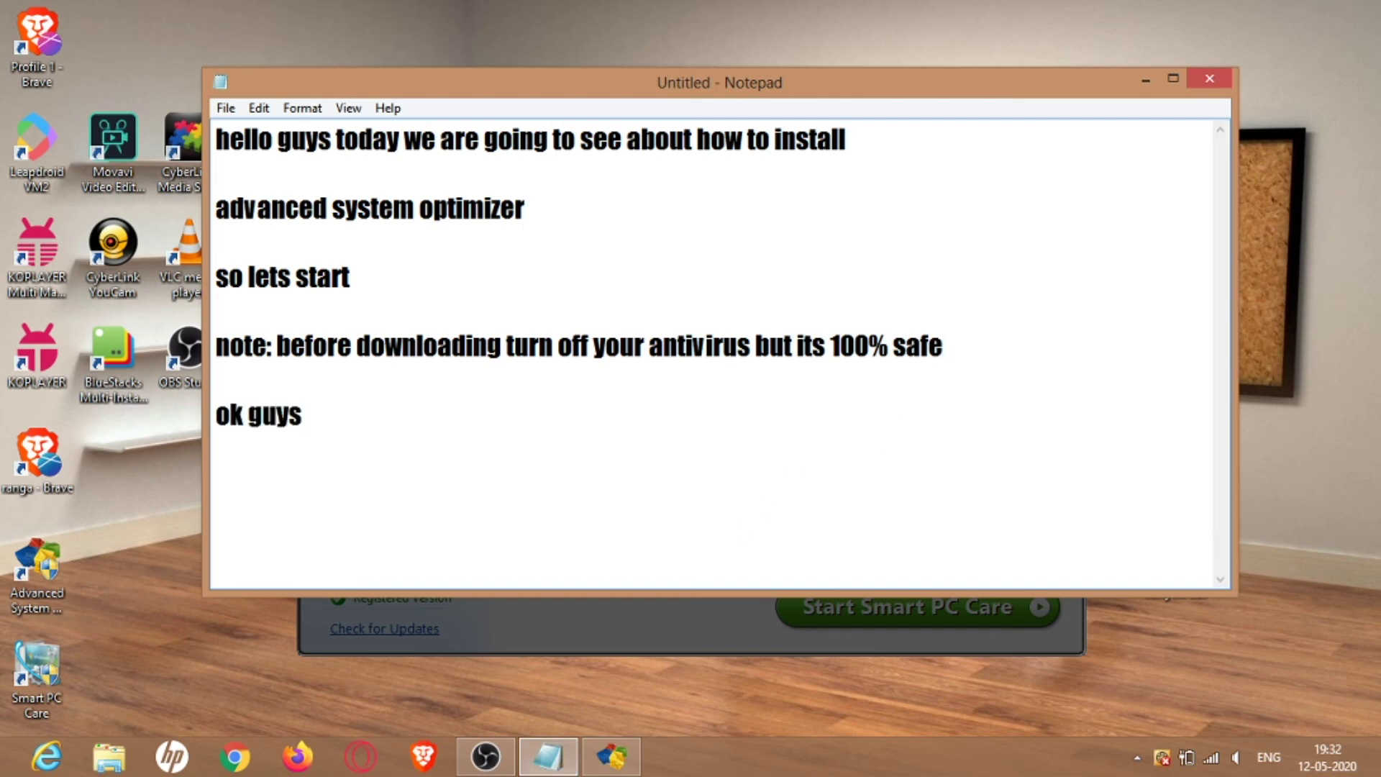
pyautogui.write(' than')
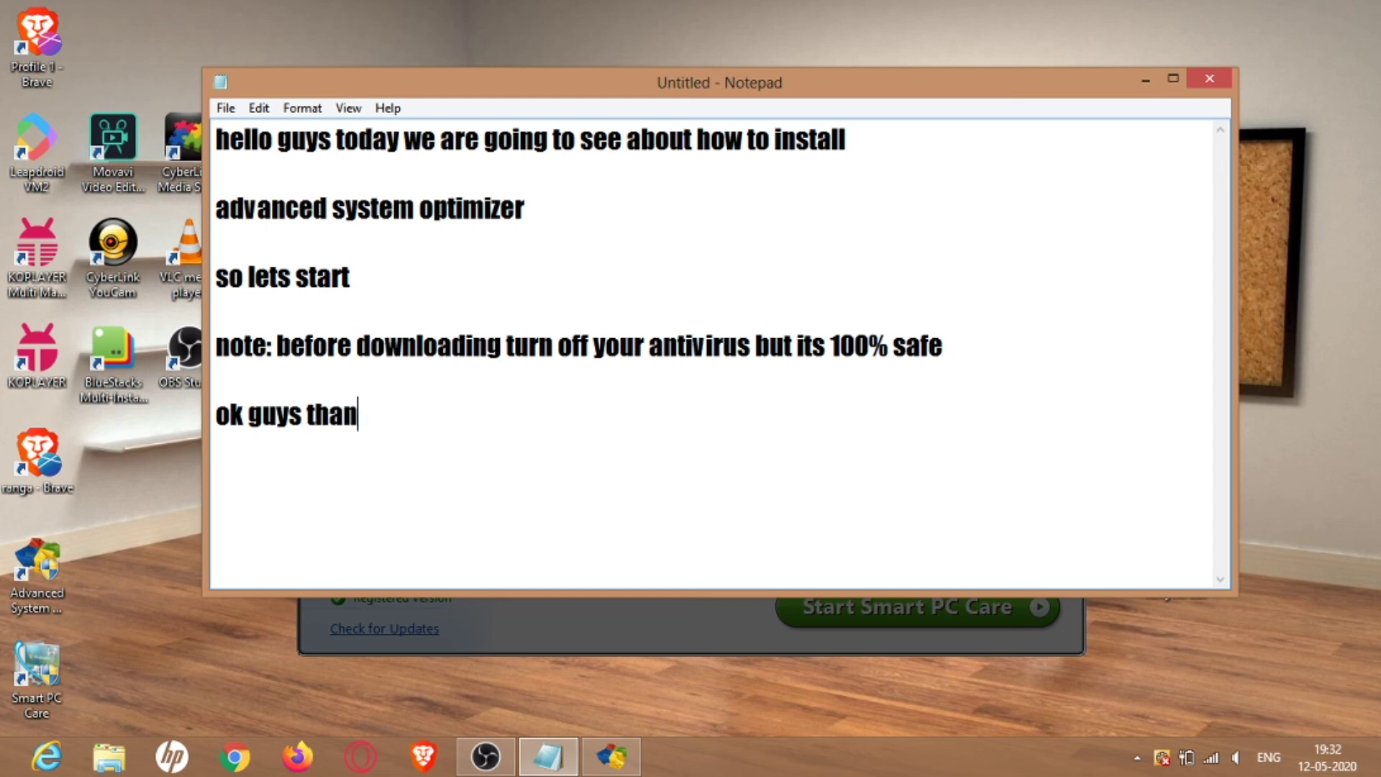
pyautogui.write('ks for ')
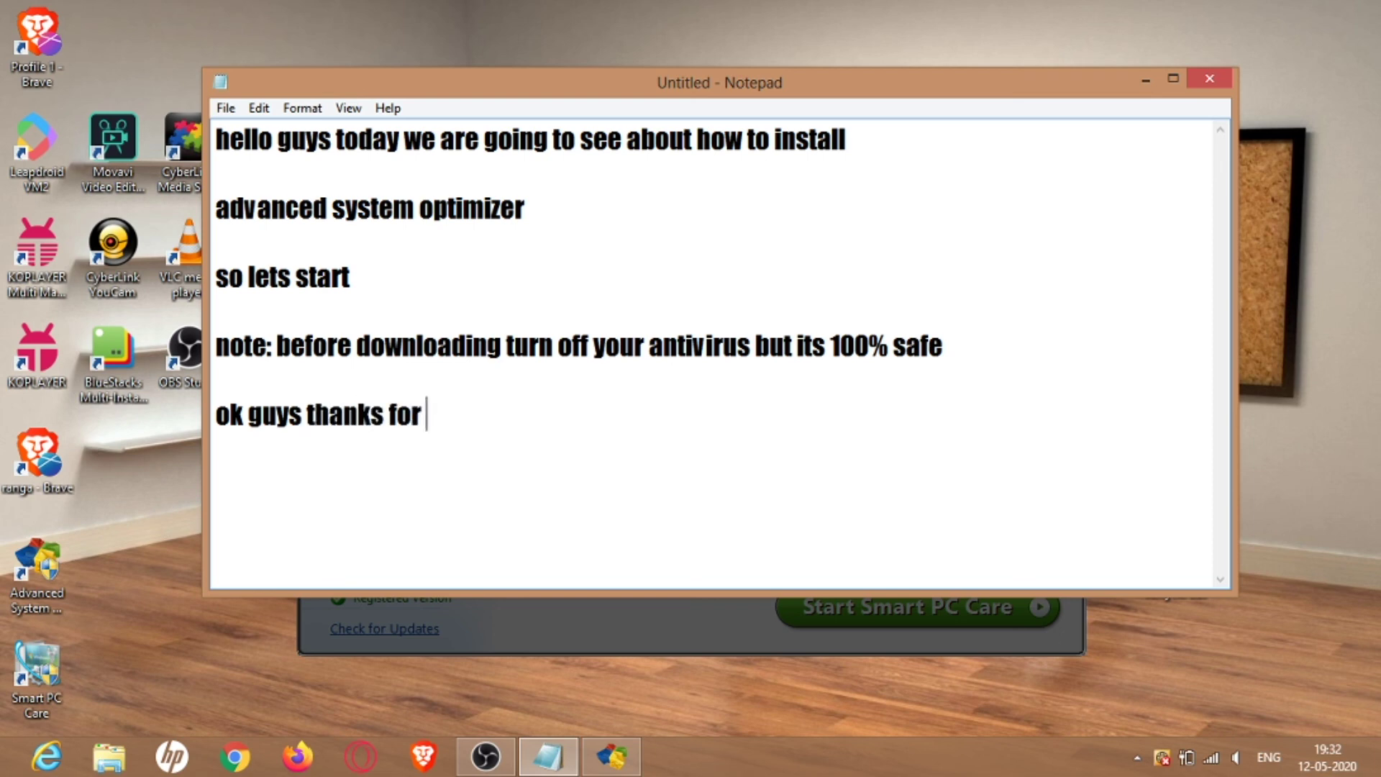
pyautogui.write('watcho')
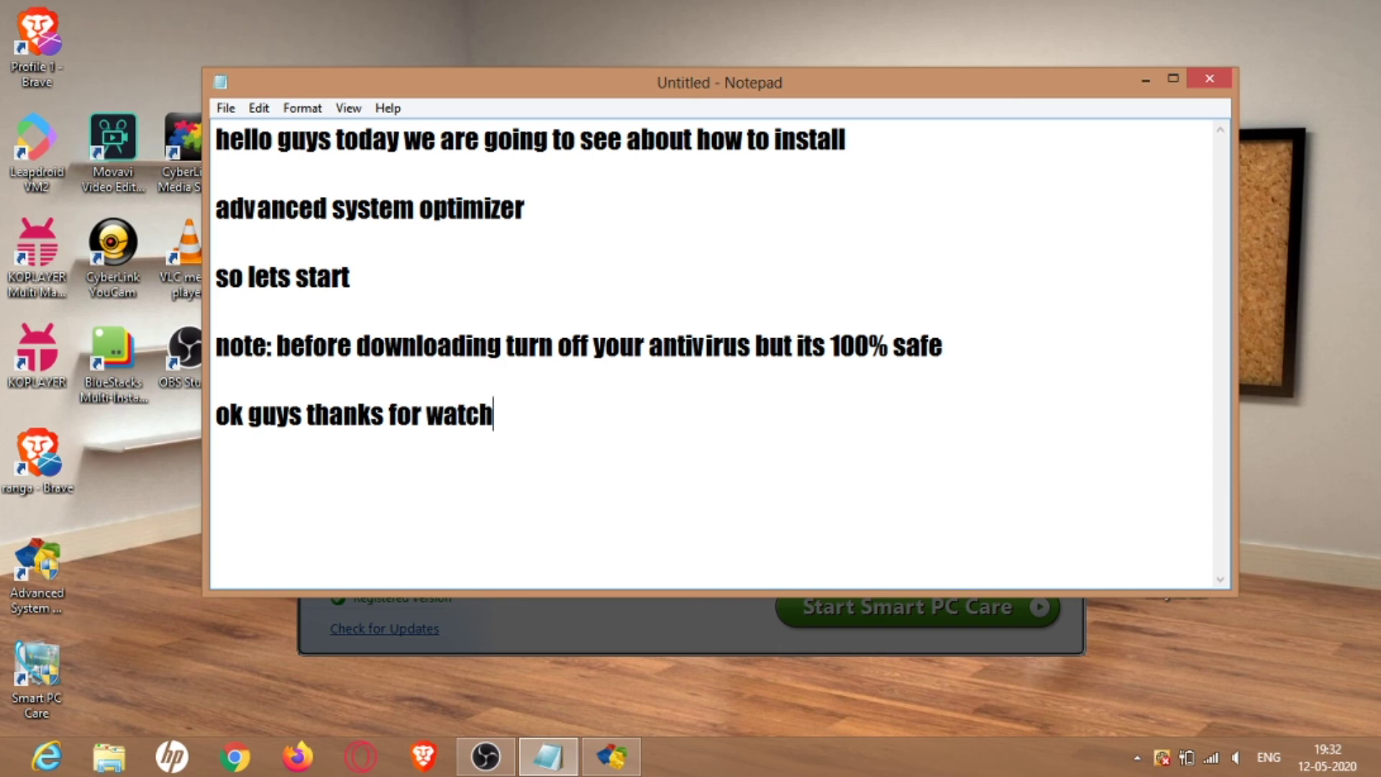
pyautogui.press('BackSpace')
pyautogui.write('ing')
# Add the closing line "pls SUBCRIBE for more videos" to the note, separated by a blank line.
pyautogui.press('Return')
pyautogui.press('Return')
pyautogui.write('pls SY')
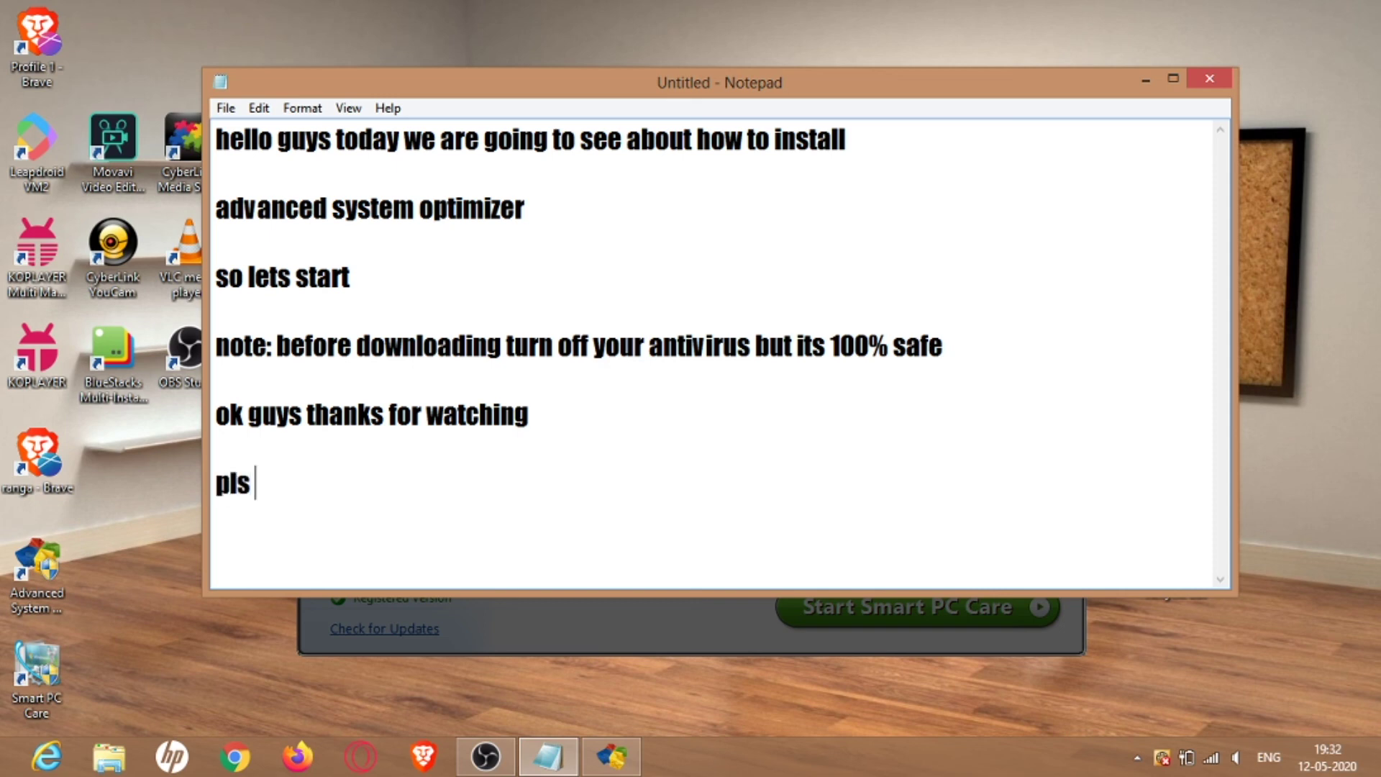
pyautogui.press('BackSpace')
pyautogui.write('UBSC')
pyautogui.press('BackSpace')
pyautogui.press('BackSpace')
pyautogui.write('CRI')
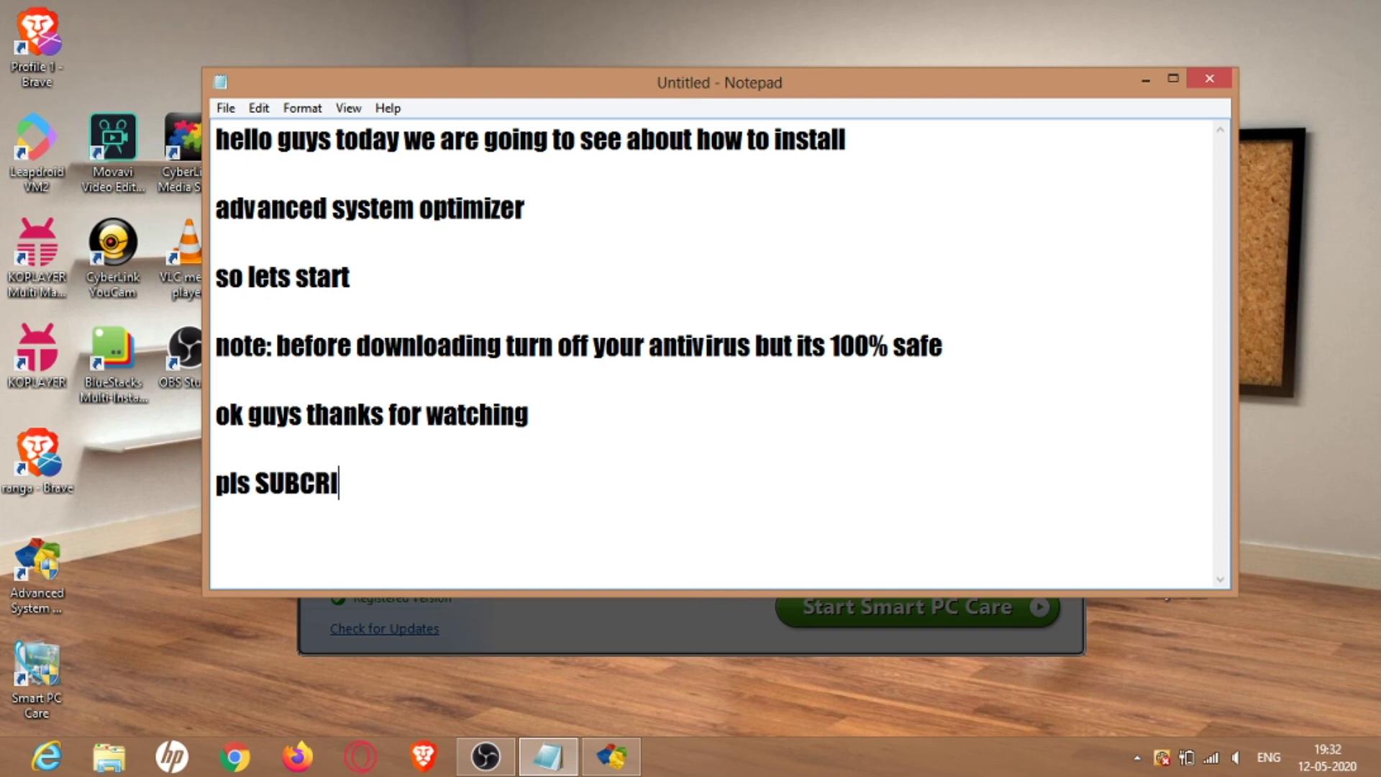
pyautogui.write('BE for ')
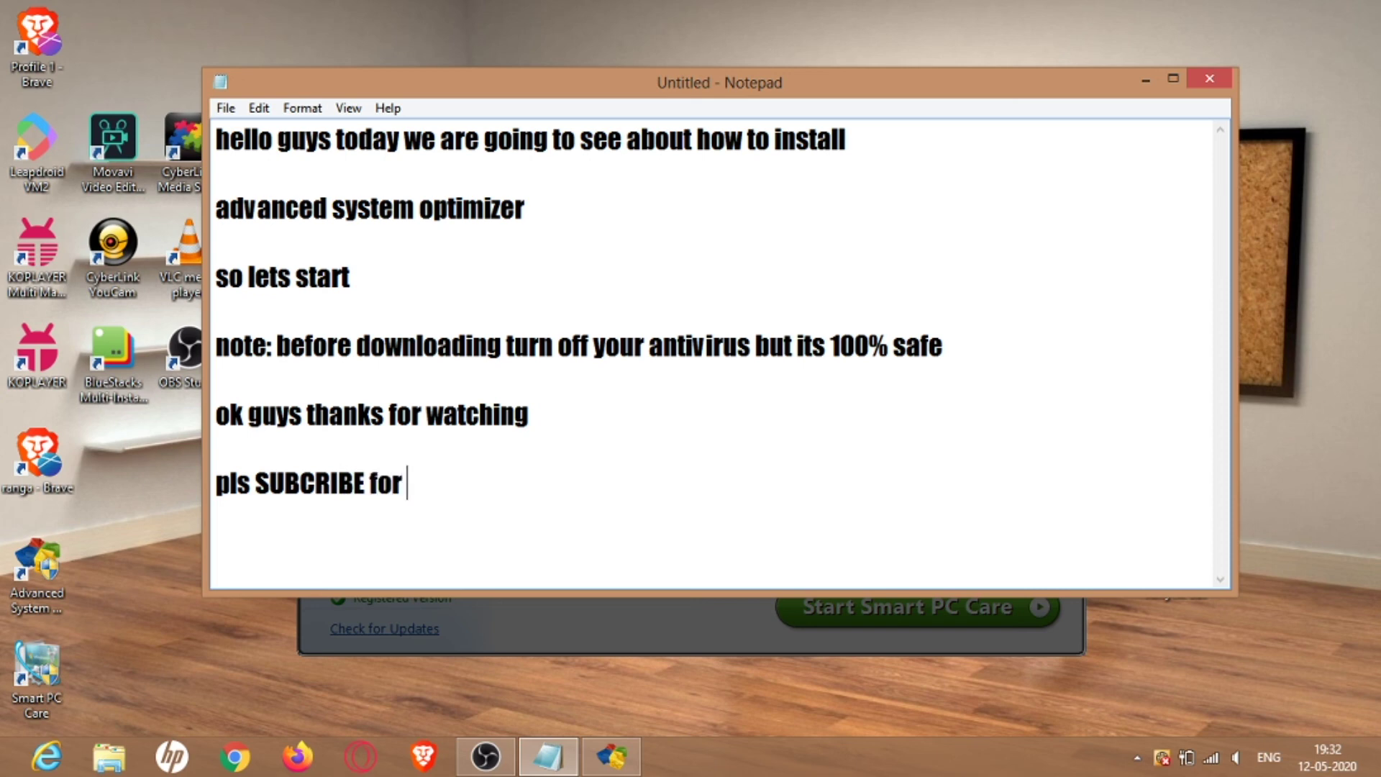
pyautogui.write('more v')
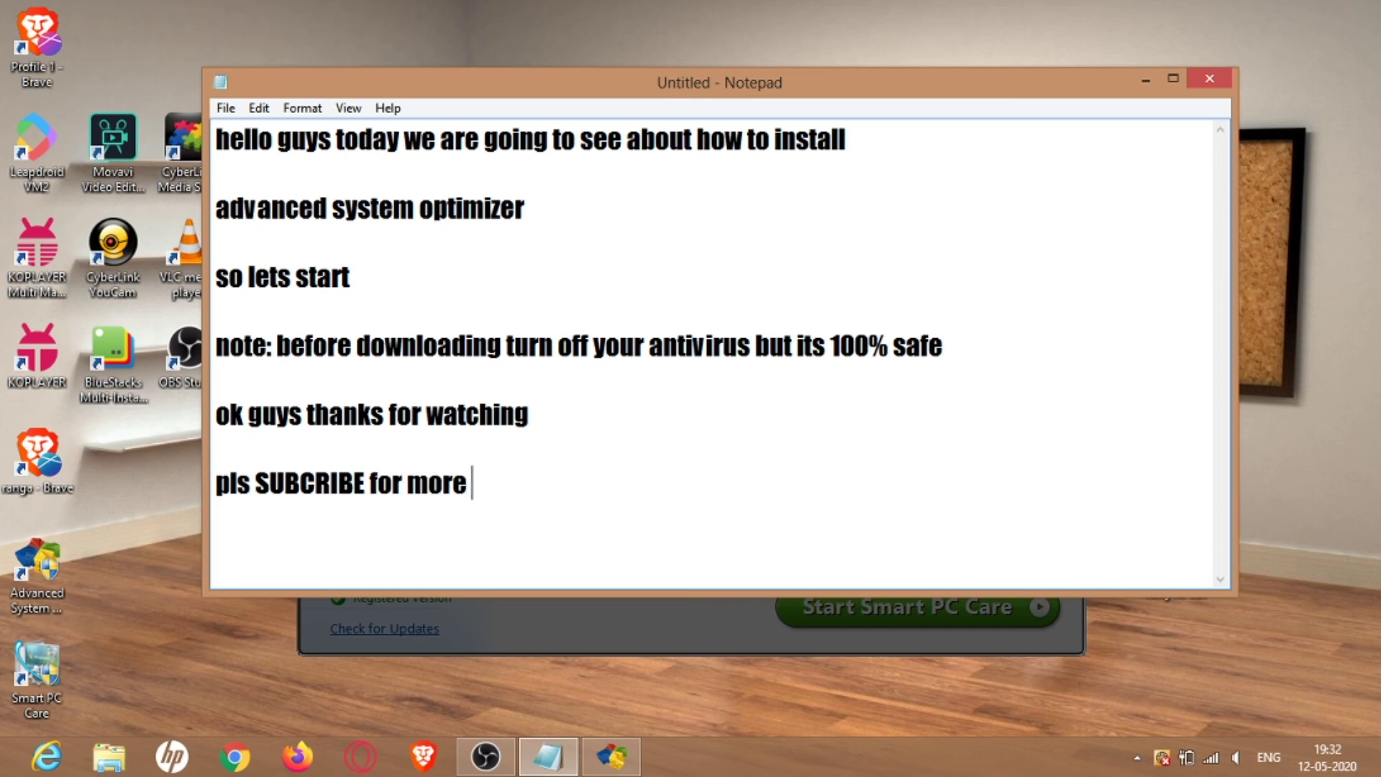
pyautogui.write('ideos')
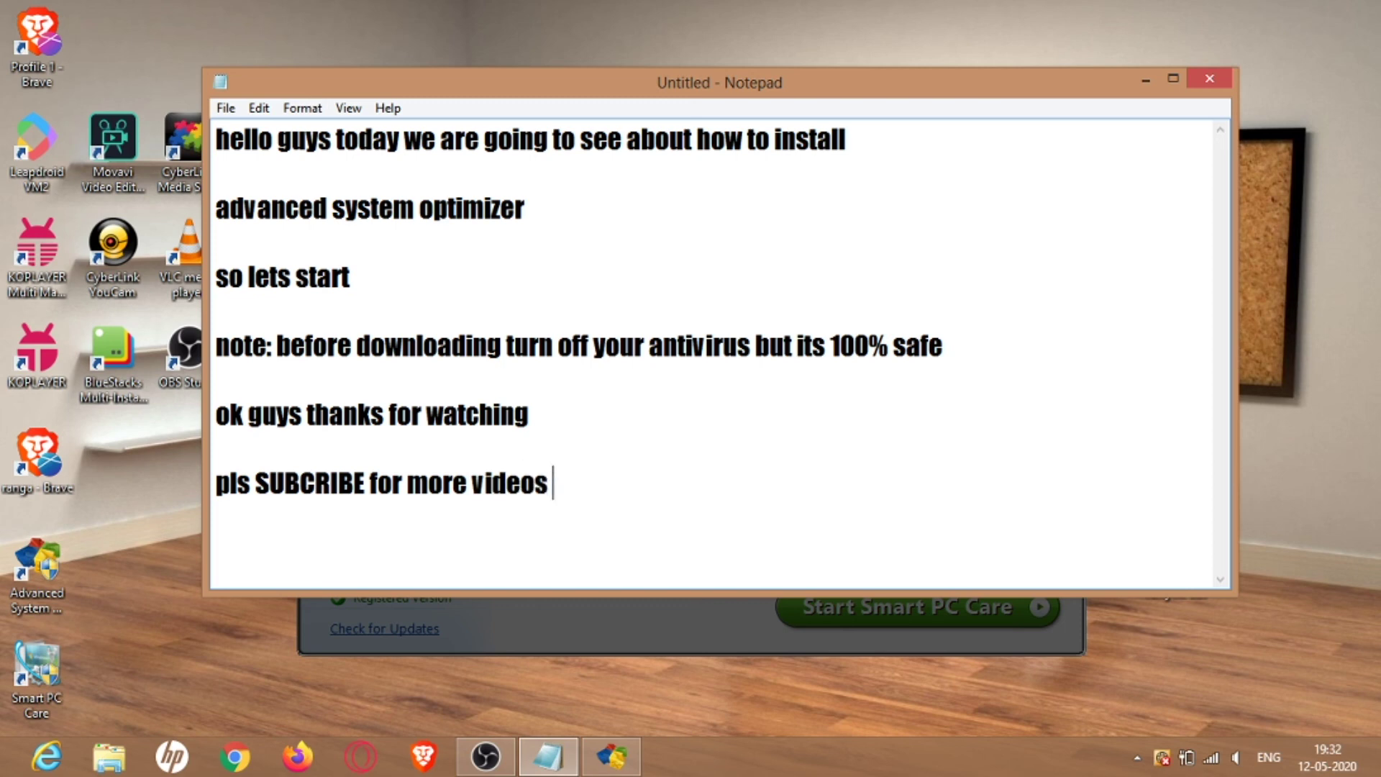